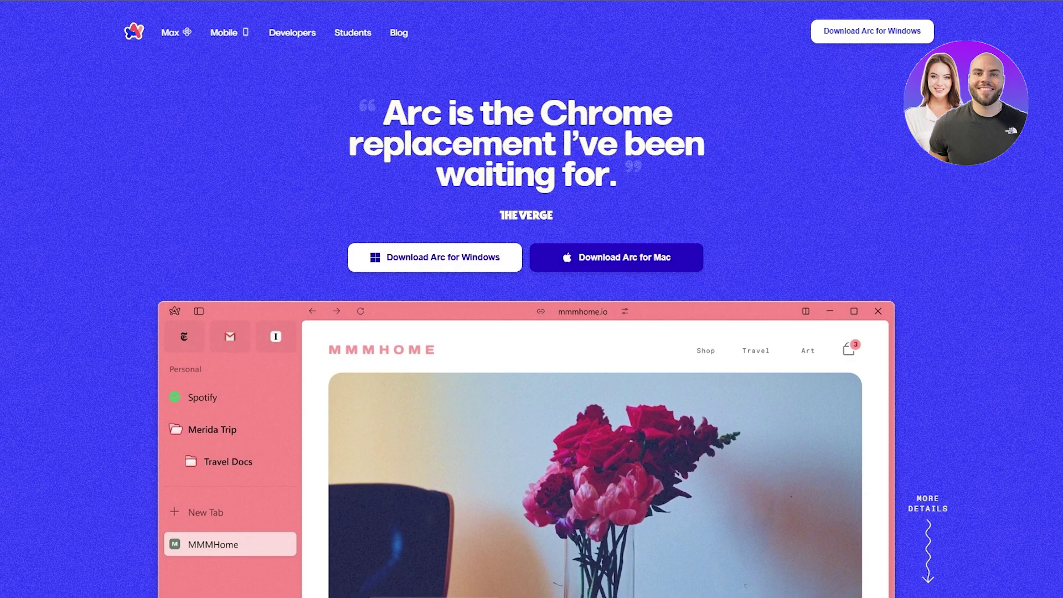
scroll(552, 193, "down", 5)
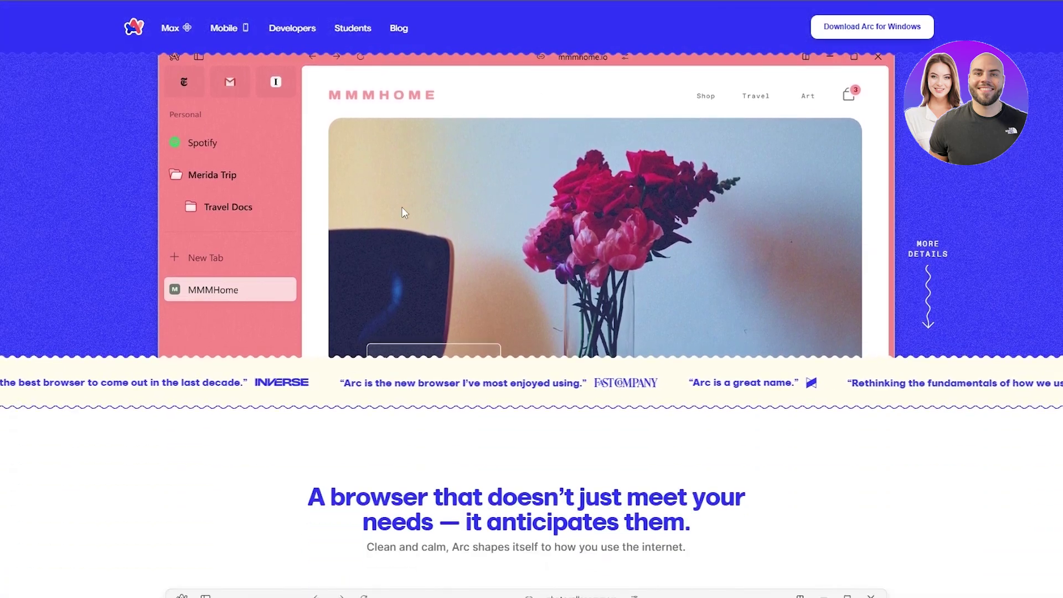
scroll(243, 310, "up", 2)
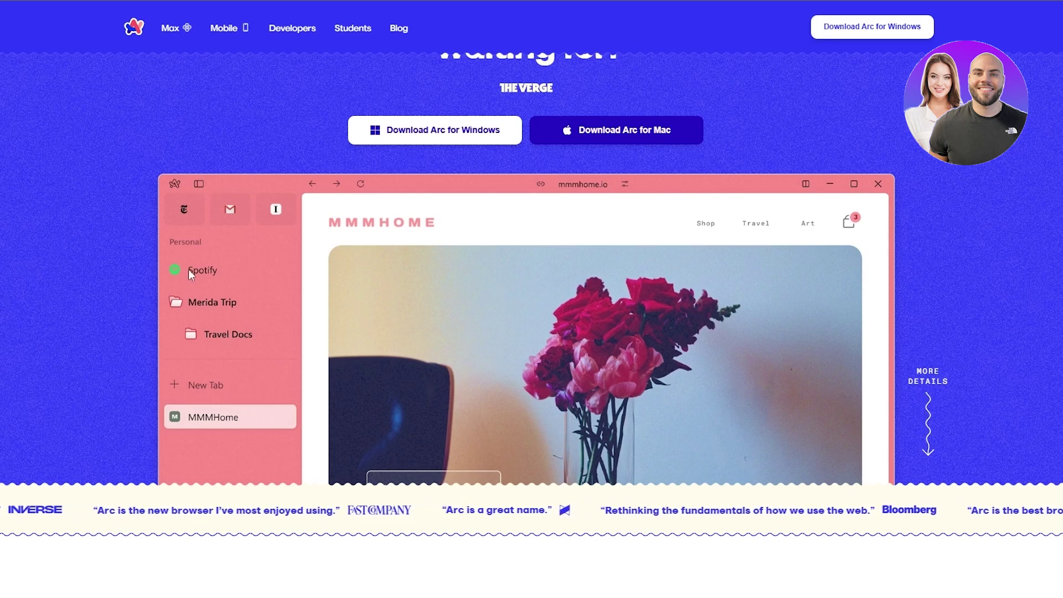
scroll(207, 336, "down", 10)
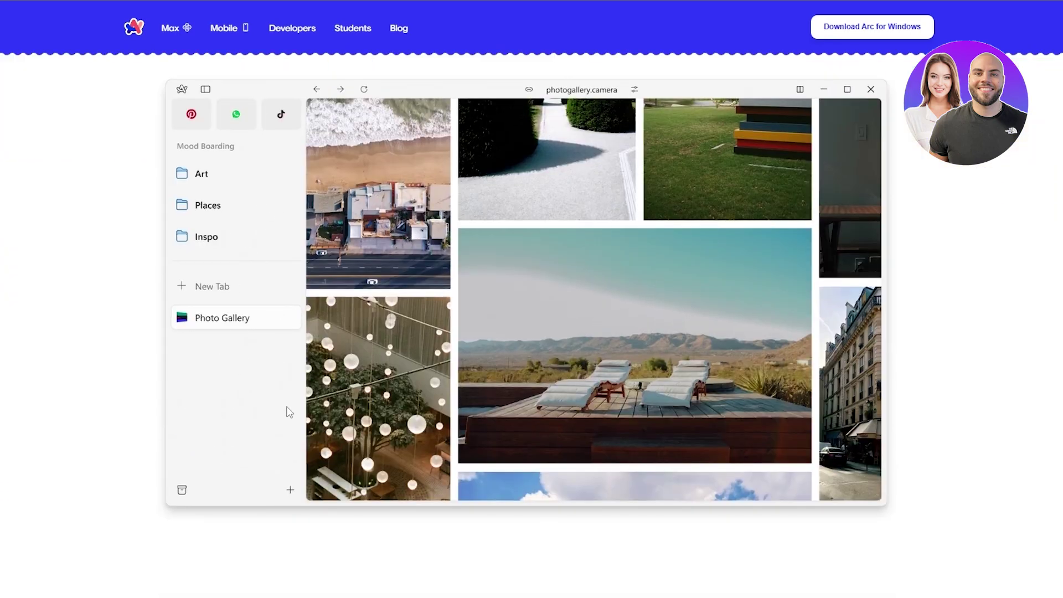
scroll(285, 408, "up", 1)
scroll(234, 271, "down", 10)
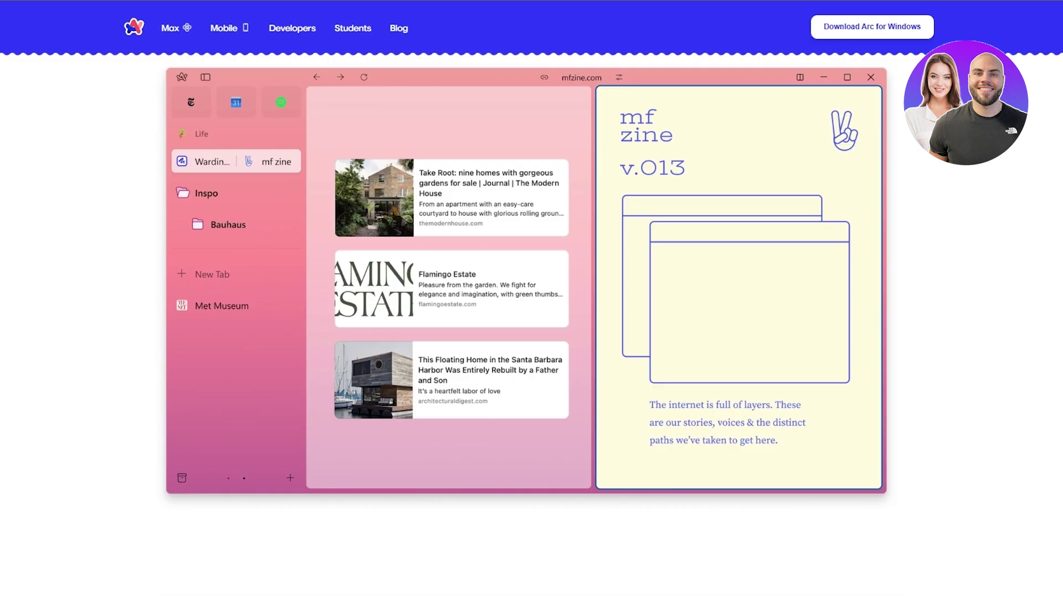
scroll(205, 302, "down", 10)
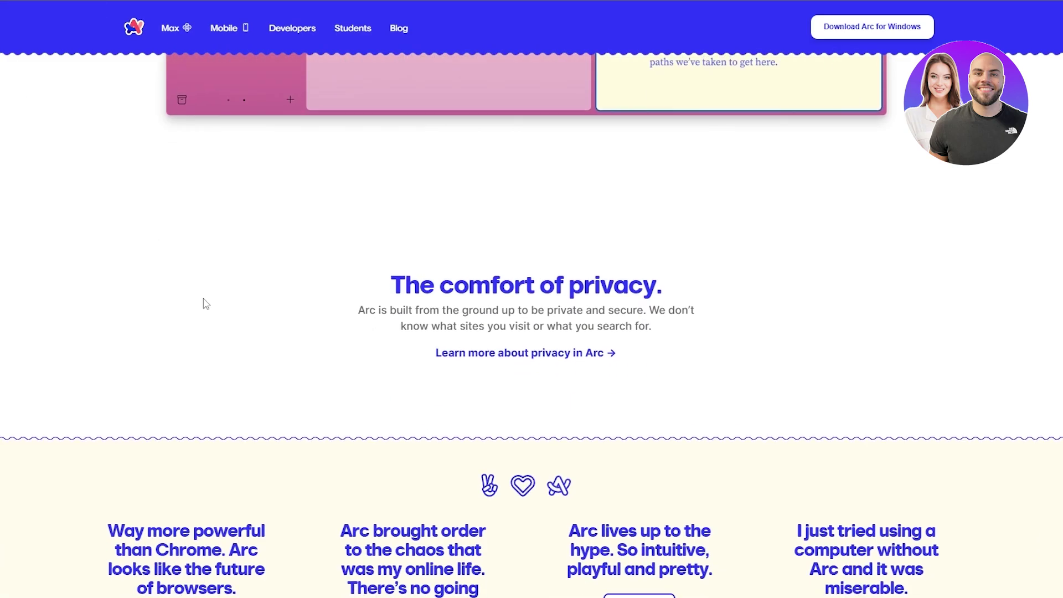
scroll(197, 350, "up", 10)
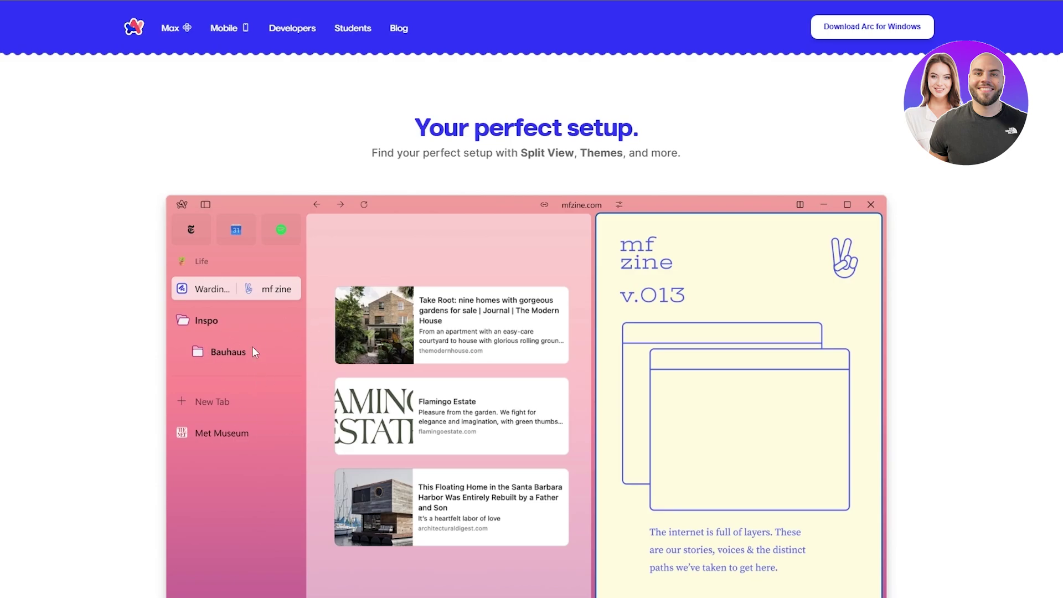
scroll(252, 349, "up", 20)
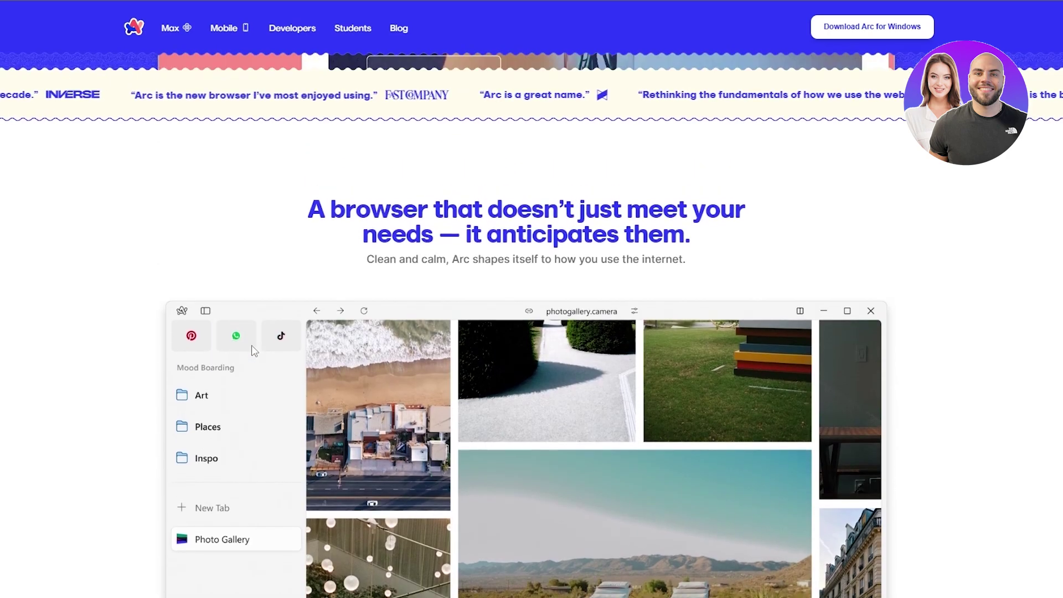
scroll(251, 343, "up", 10)
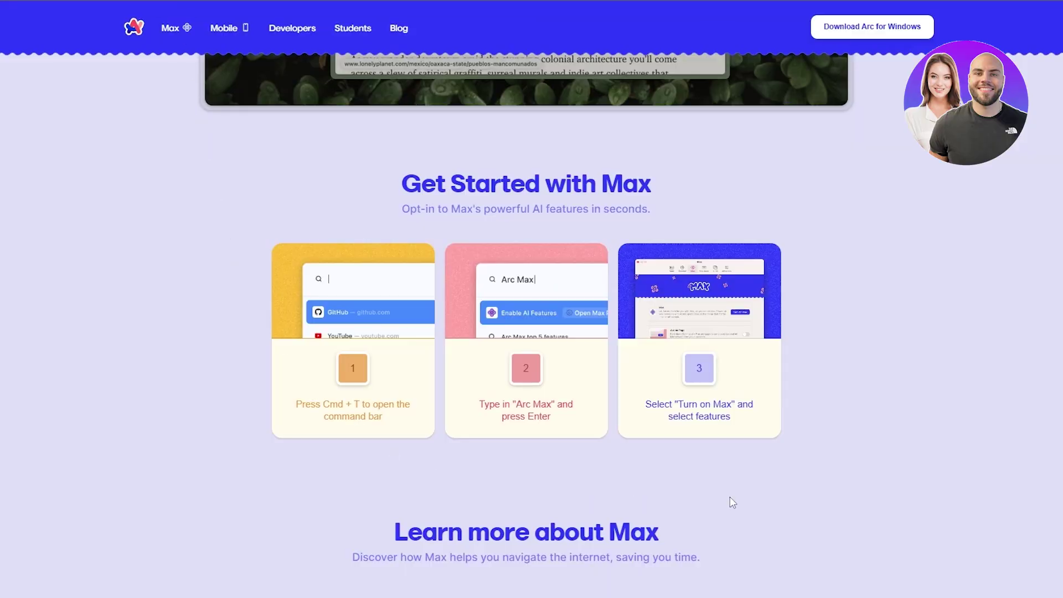
Scroll through the Arc Max page's AI feature sections on arc.net.
scroll(838, 501, "up", 9)
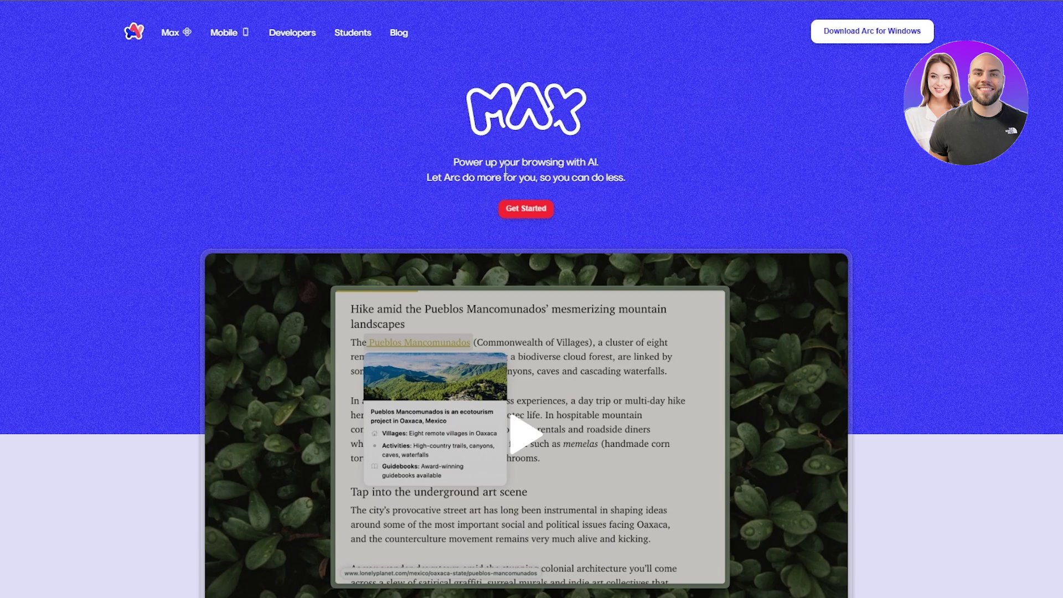
scroll(507, 164, "down", 10)
scroll(507, 165, "up", 2)
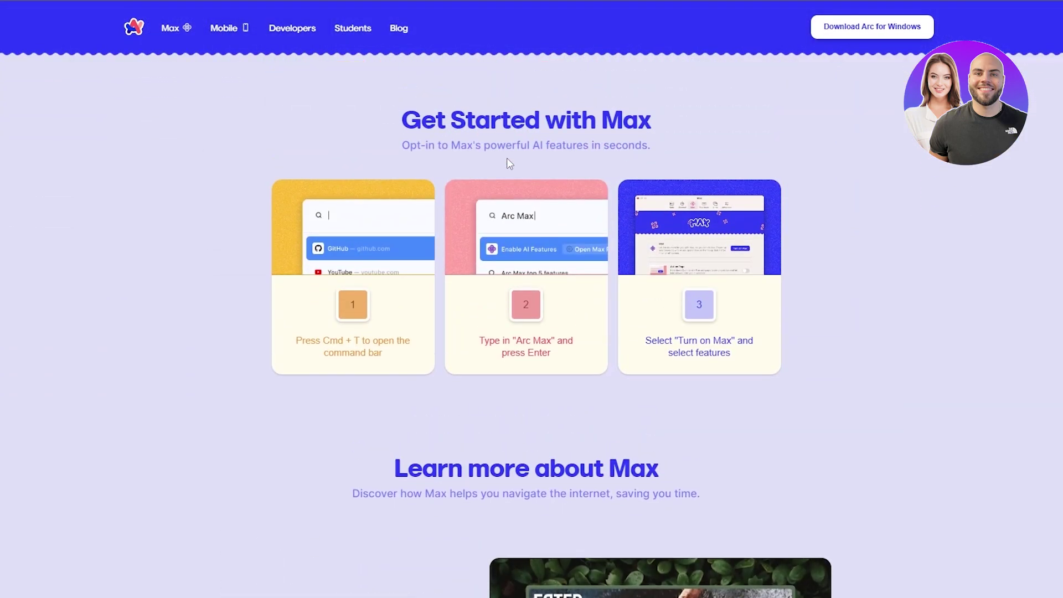
scroll(507, 158, "down", 5)
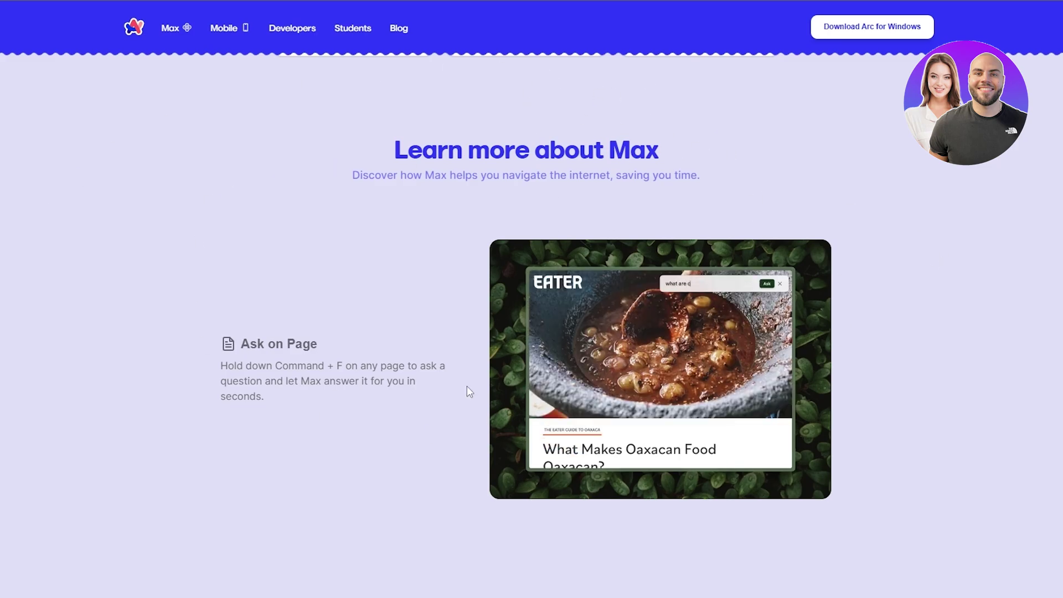
scroll(605, 449, "down", 6)
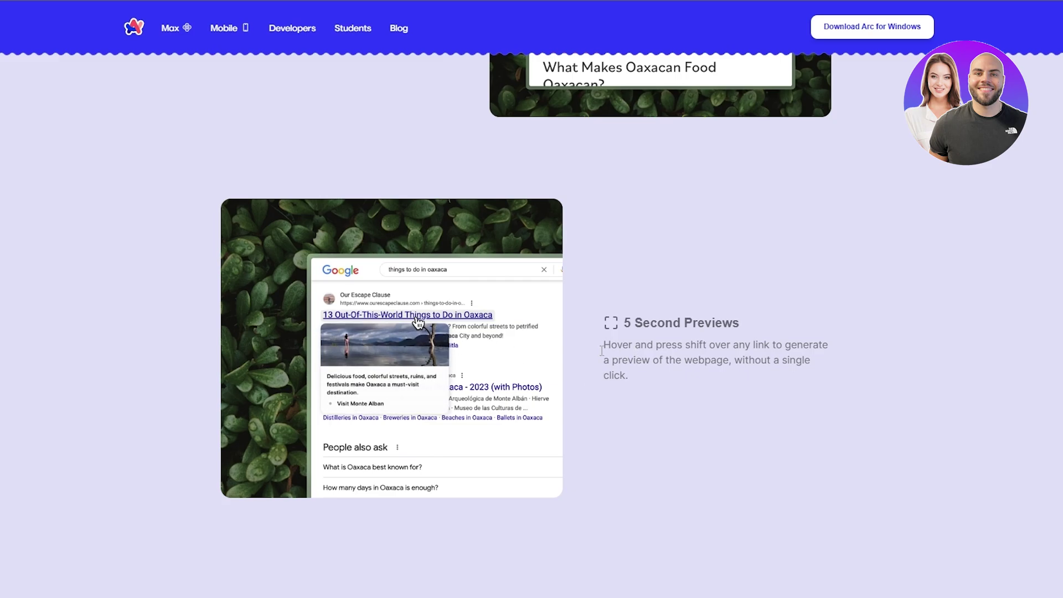
scroll(431, 350, "down", 7)
scroll(434, 355, "down", 6)
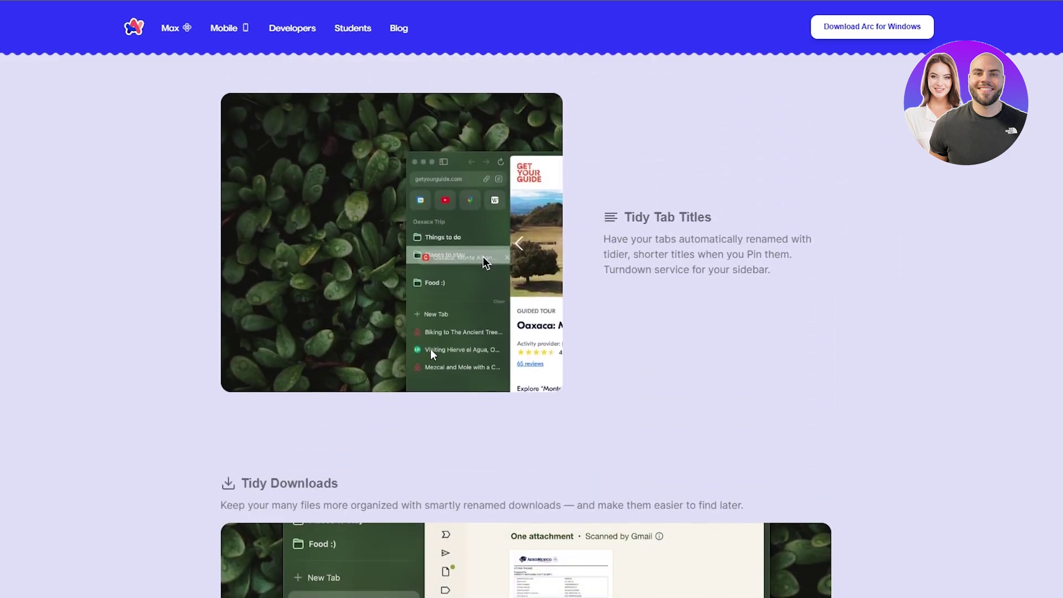
scroll(430, 353, "down", 2)
scroll(368, 247, "down", 3)
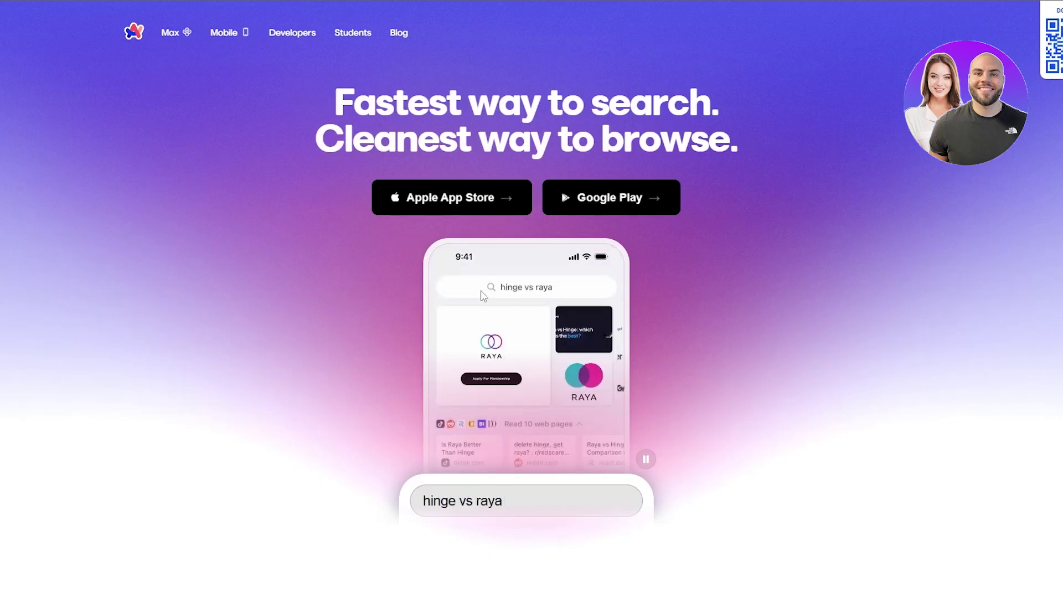
Browse the Arc Search mobile page and drag the ad-blocker slider to compare pages.
scroll(462, 193, "down", 2)
scroll(462, 193, "up", 2)
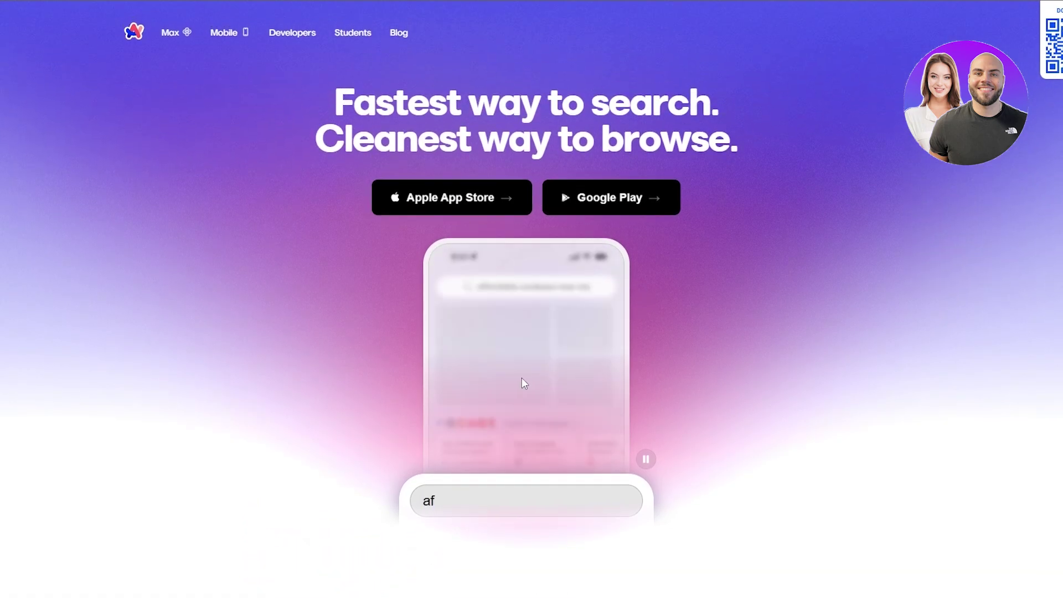
scroll(522, 378, "down", 5)
scroll(541, 303, "up", 2)
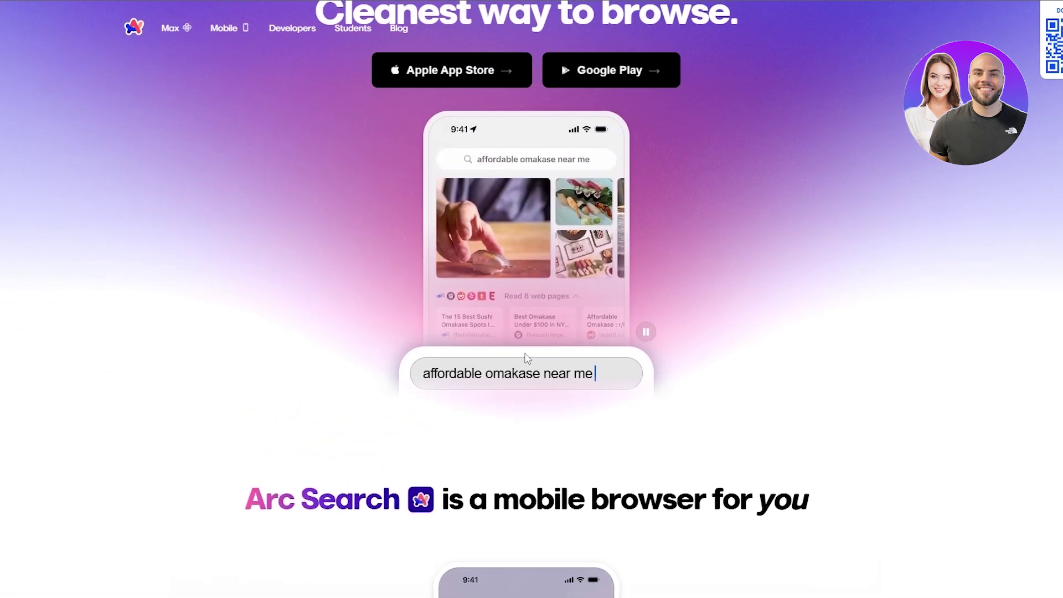
scroll(526, 370, "down", 2)
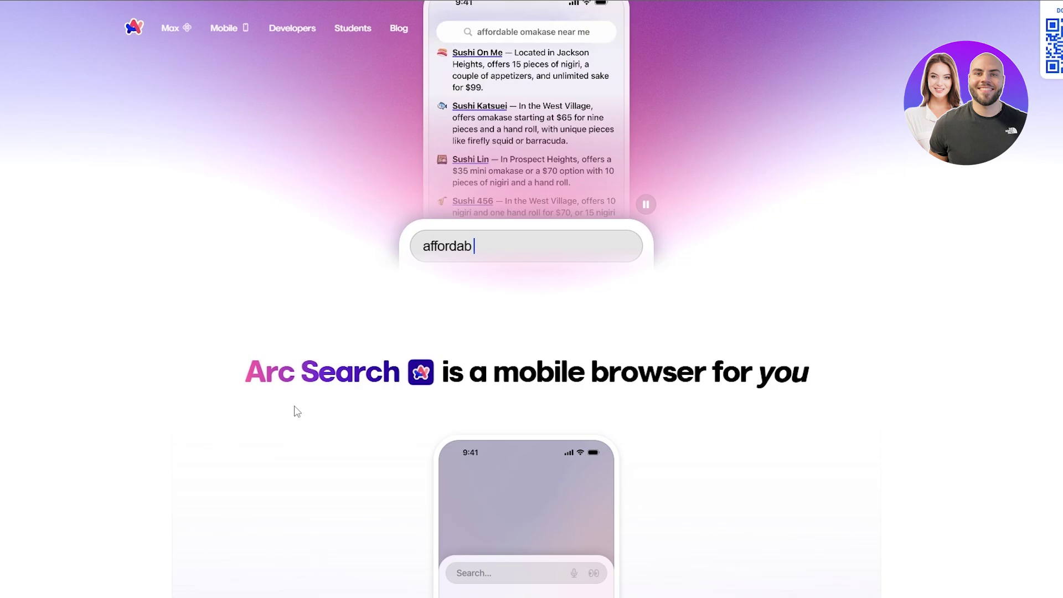
scroll(743, 394, "down", 6)
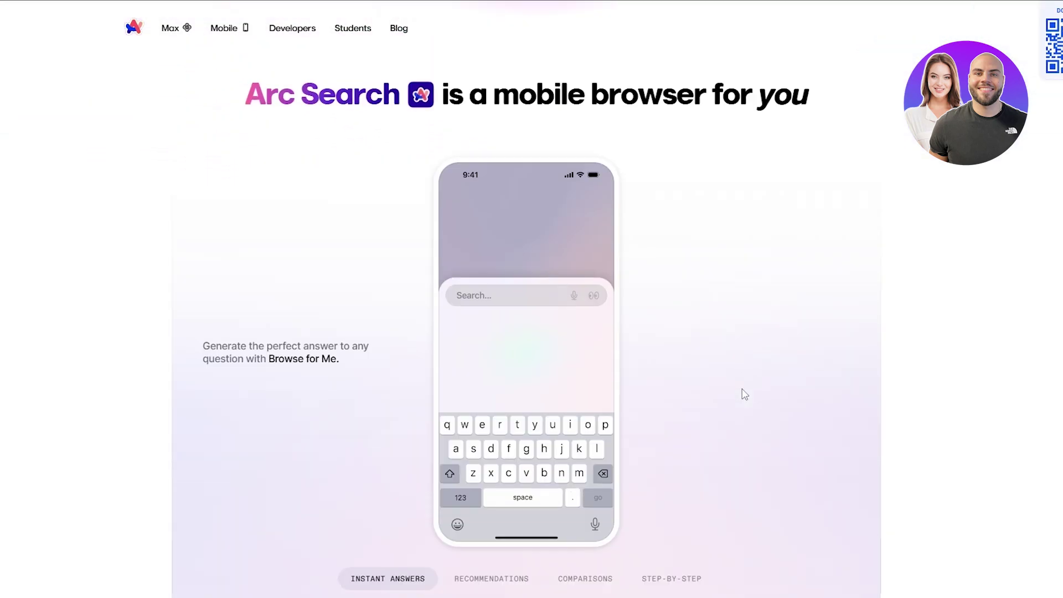
scroll(709, 465, "up", 1)
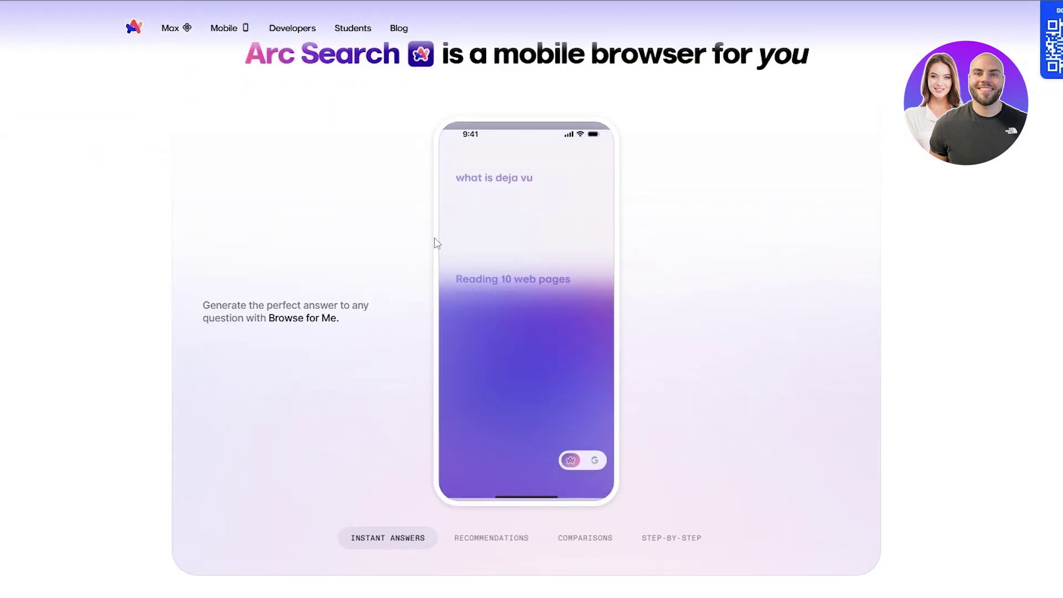
scroll(638, 386, "down", 5)
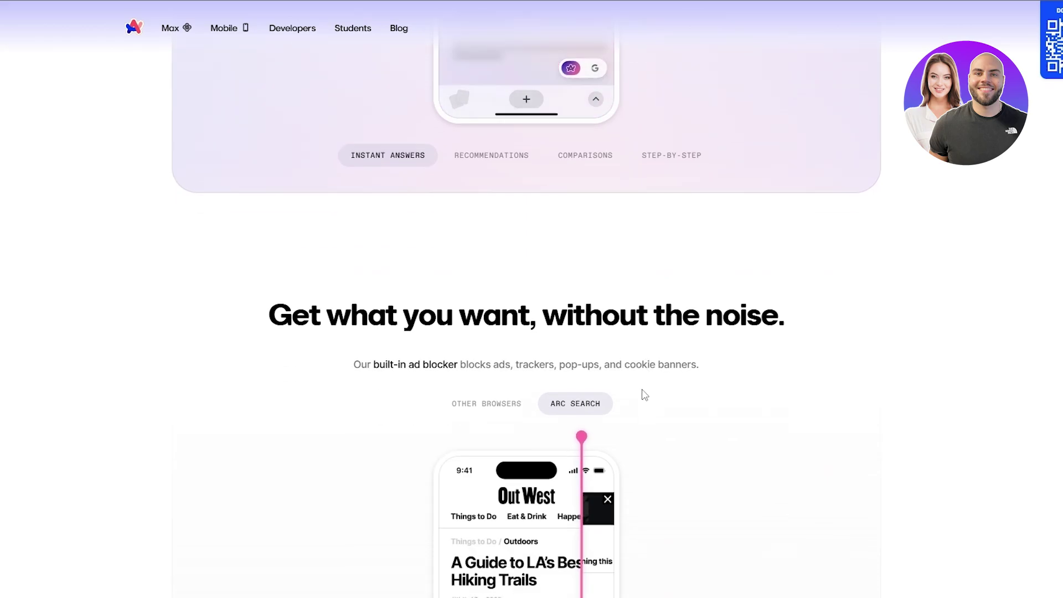
scroll(640, 391, "down", 6)
left_click_drag(538, 91, 465, 92)
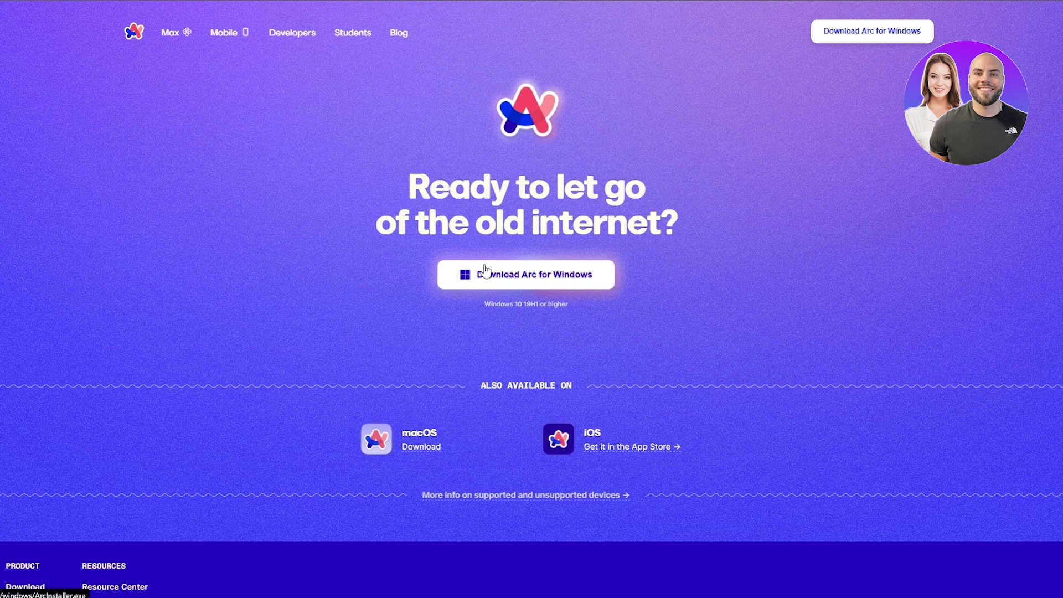
Download ArcInstaller.exe for Windows, launch it, and centre the installer window.
left_click(500, 288)
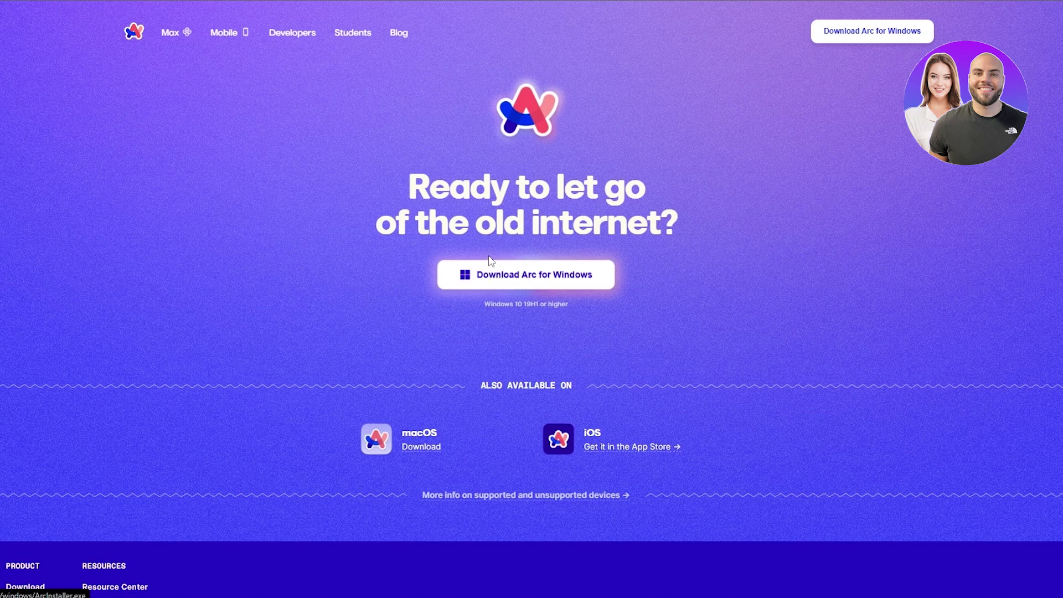
key("Return")
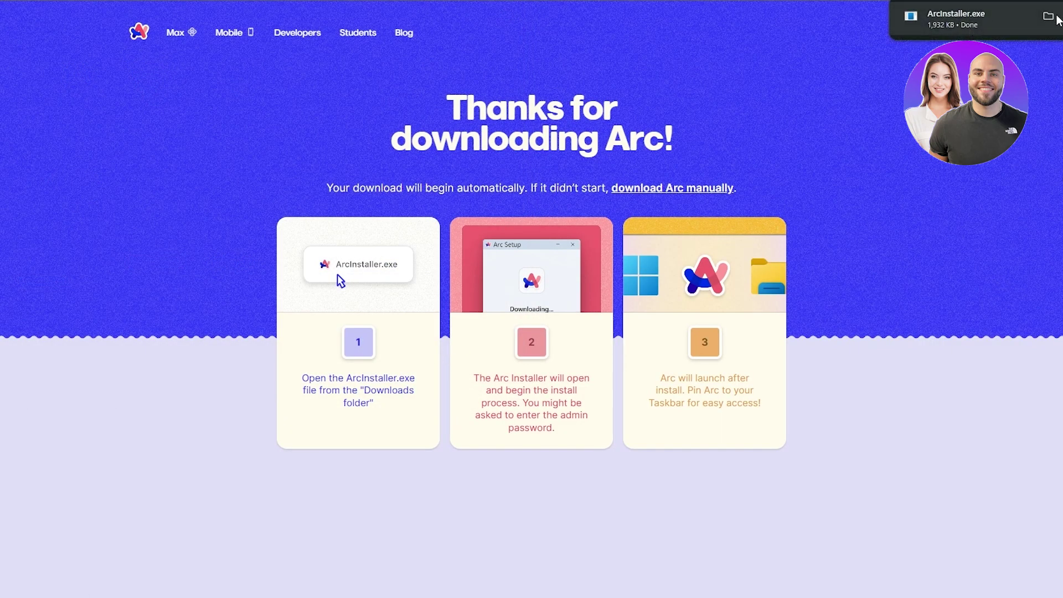
left_click(956, 19)
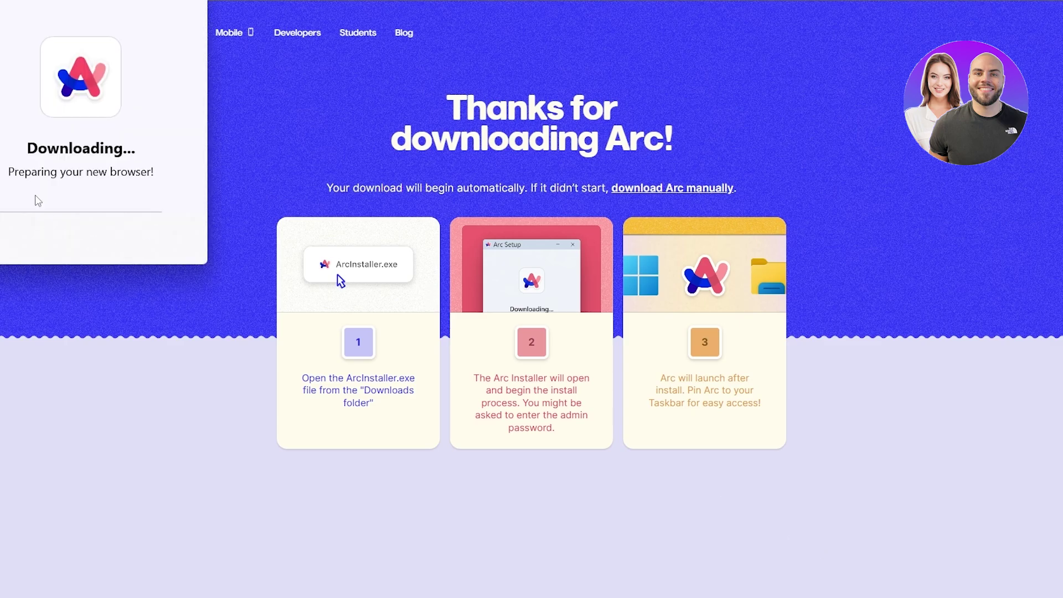
left_click_drag(66, 1, 523, 183)
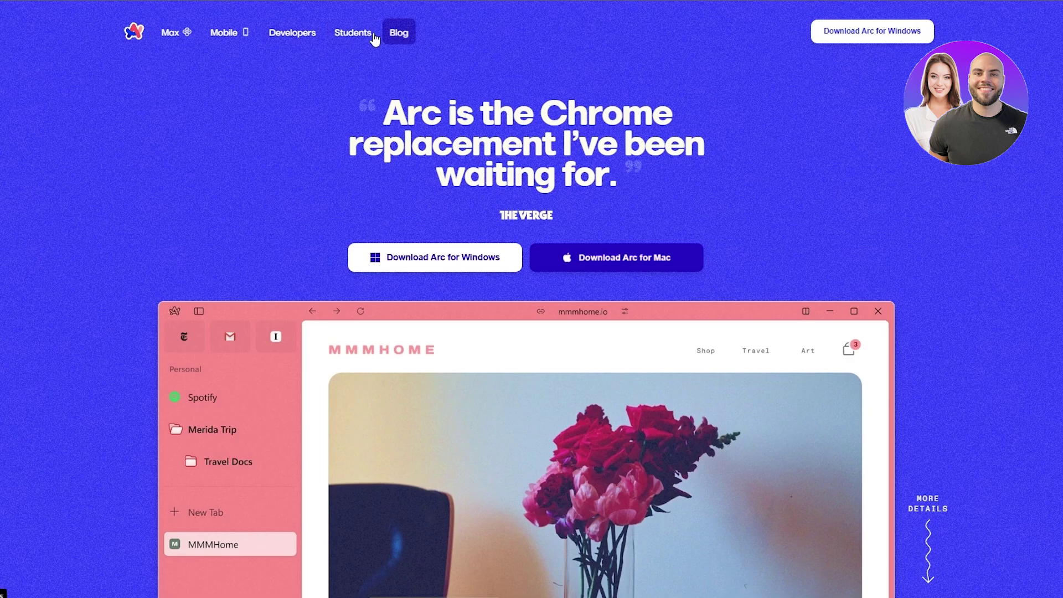
Open the Arc for Students page and scroll through its features and testimonials.
left_click(353, 32)
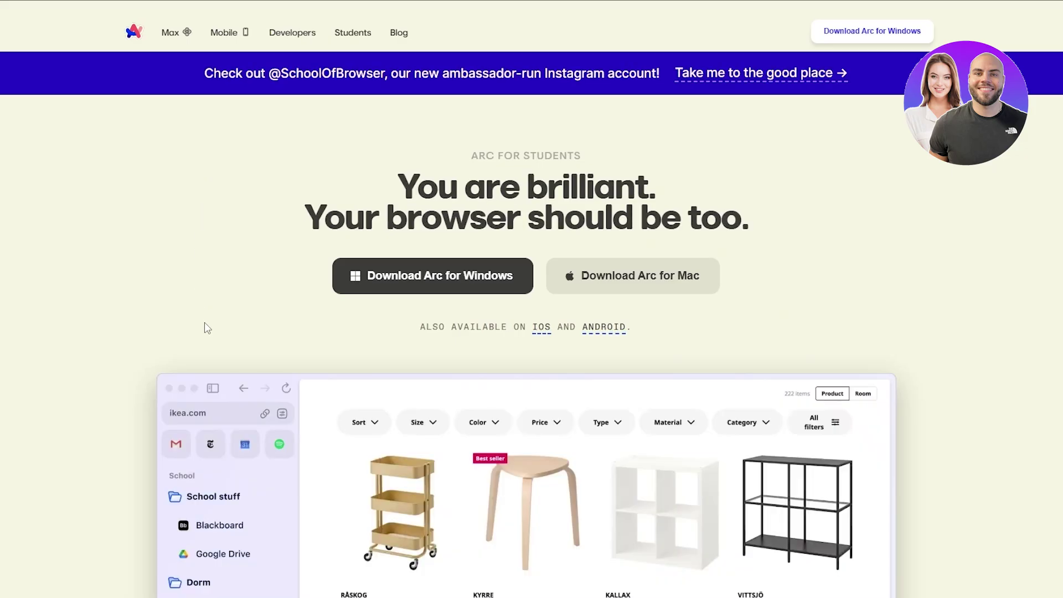
scroll(205, 325, "down", 4)
scroll(486, 359, "down", 3)
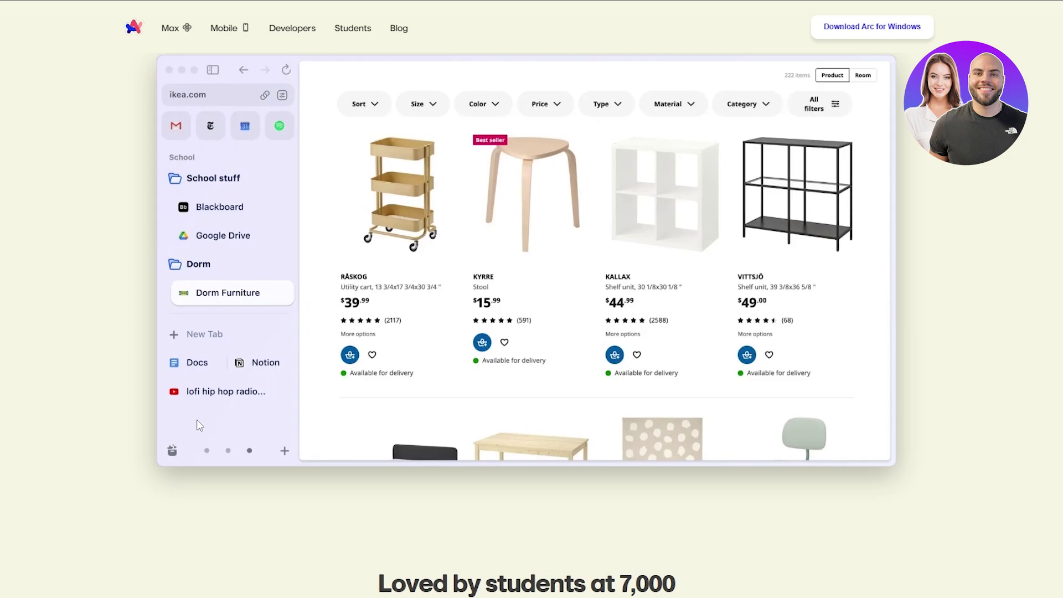
scroll(208, 446, "up", 3)
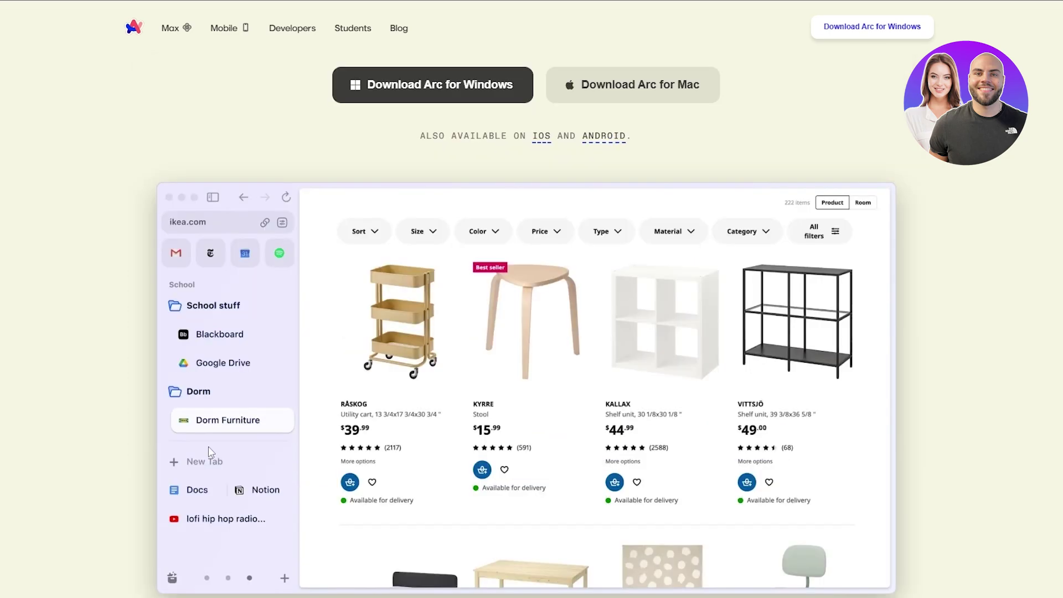
scroll(208, 446, "up", 3)
scroll(320, 278, "down", 10)
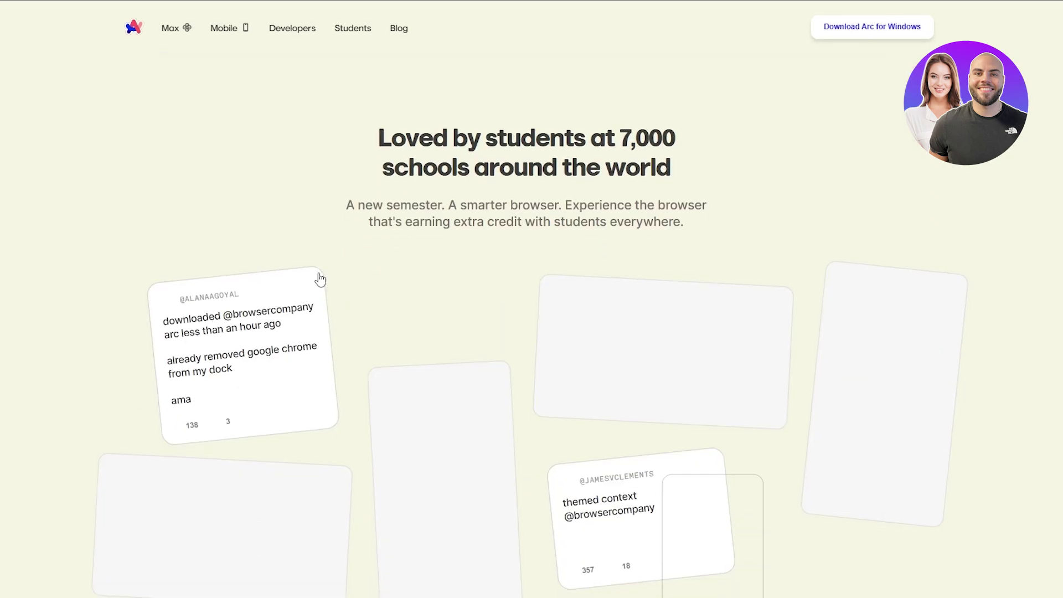
scroll(332, 283, "down", 5)
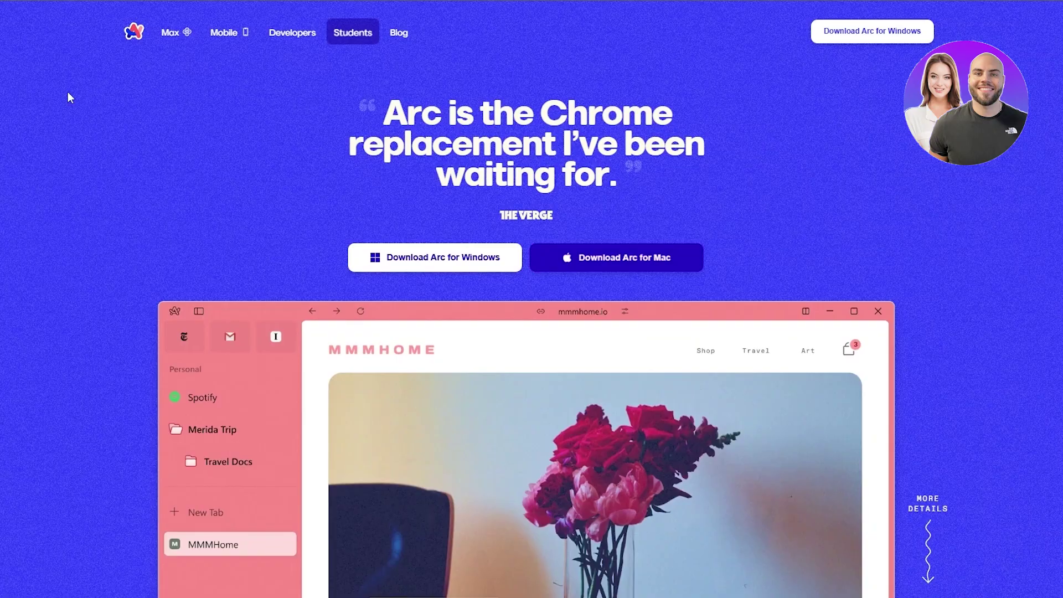
scroll(162, 412, "down", 15)
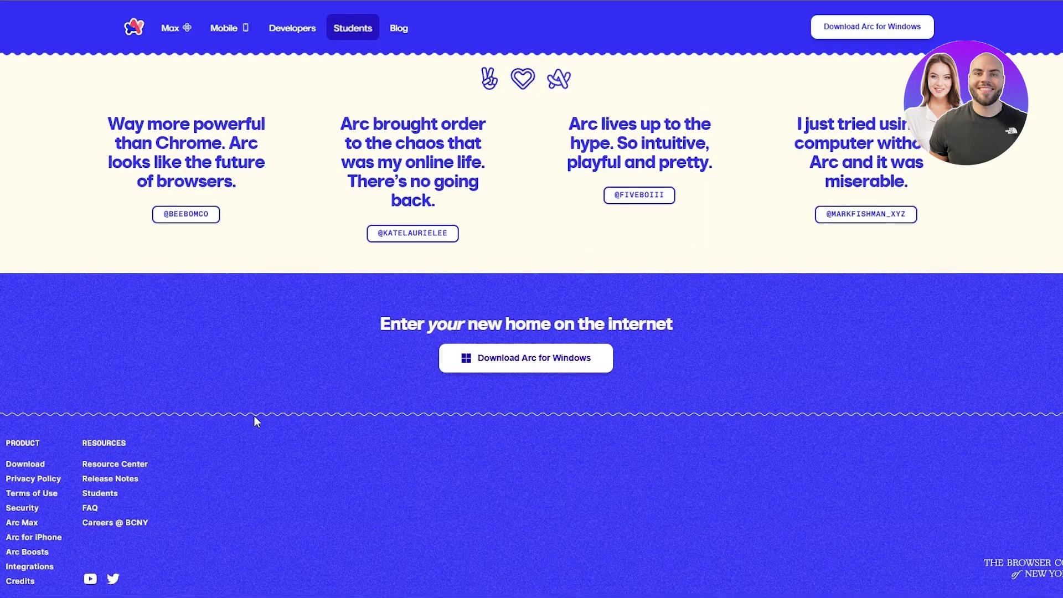
scroll(543, 451, "up", 10)
Go from the welcome screen to Create an Account, accept the terms, and begin entering the name.
left_click(603, 97)
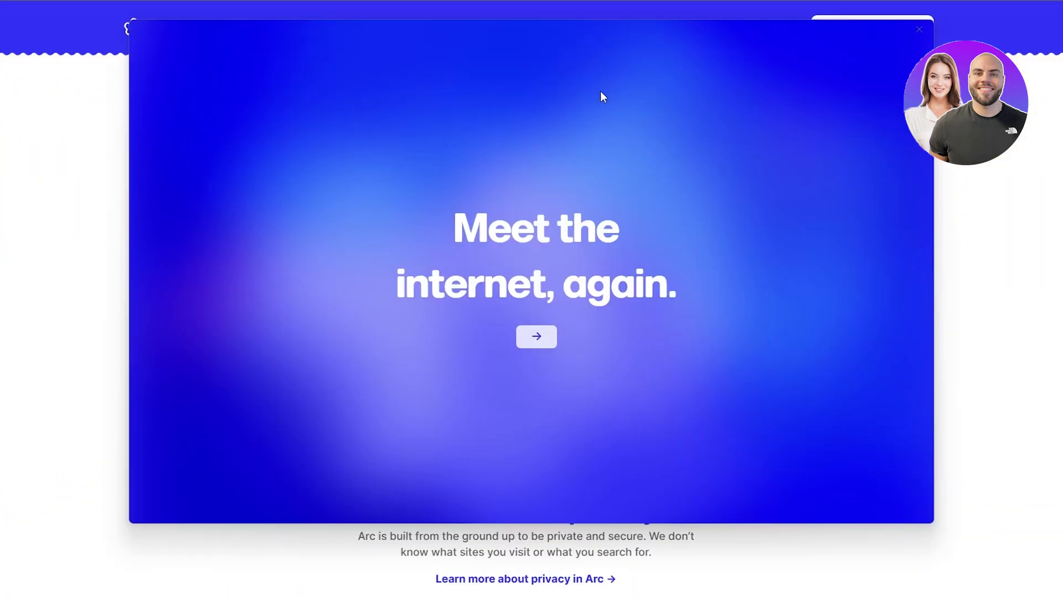
left_click(551, 343)
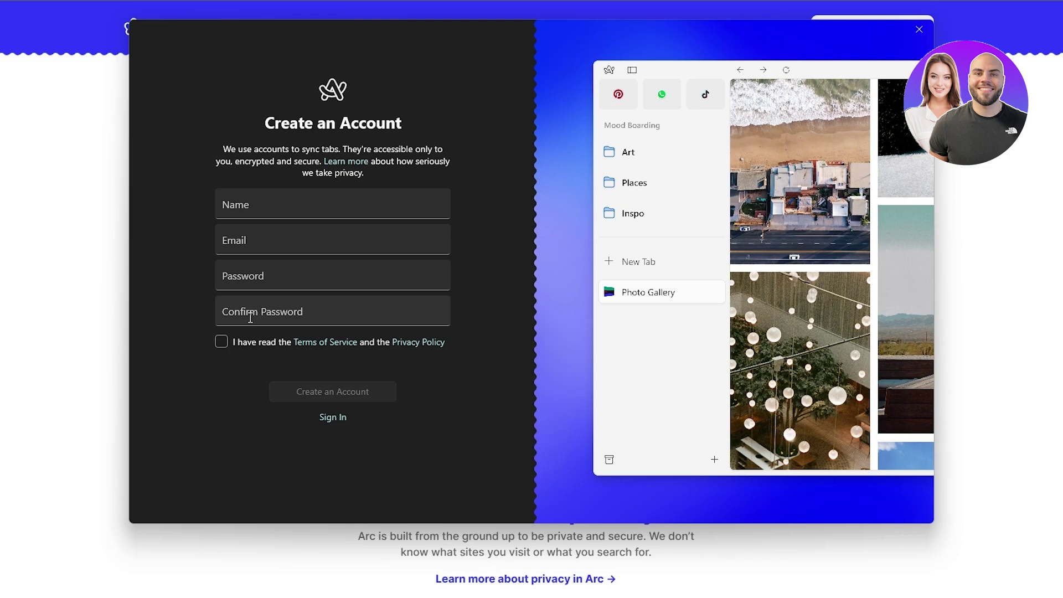
left_click(221, 341)
left_click(244, 212)
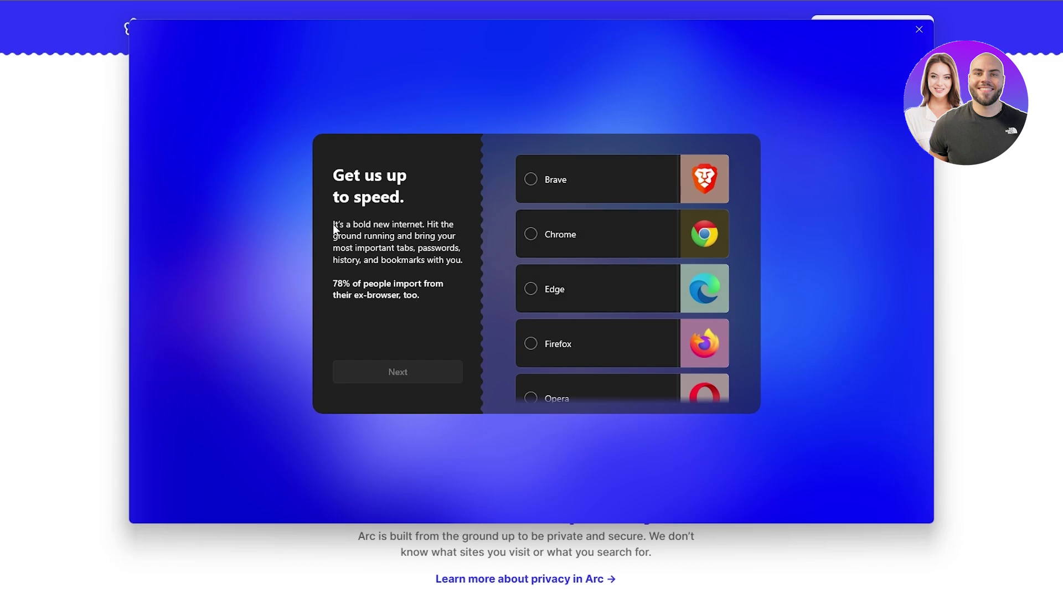
Choose Chrome as the import source, after briefly trying Brave, and continue to bookmarks.
scroll(684, 346, "down", 3)
scroll(688, 382, "up", 3)
left_click(525, 236)
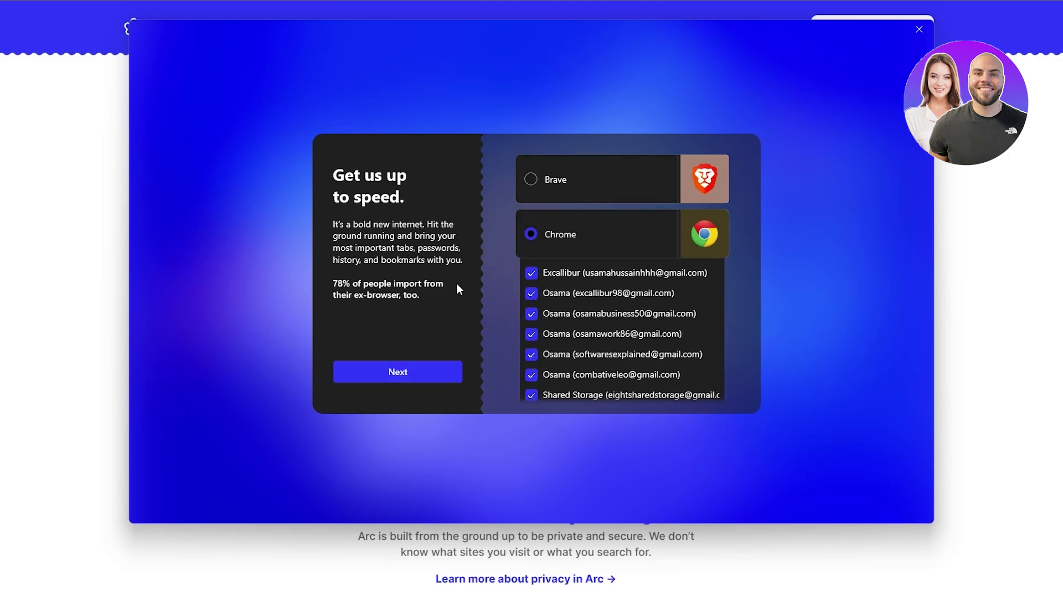
scroll(601, 284, "down", 1)
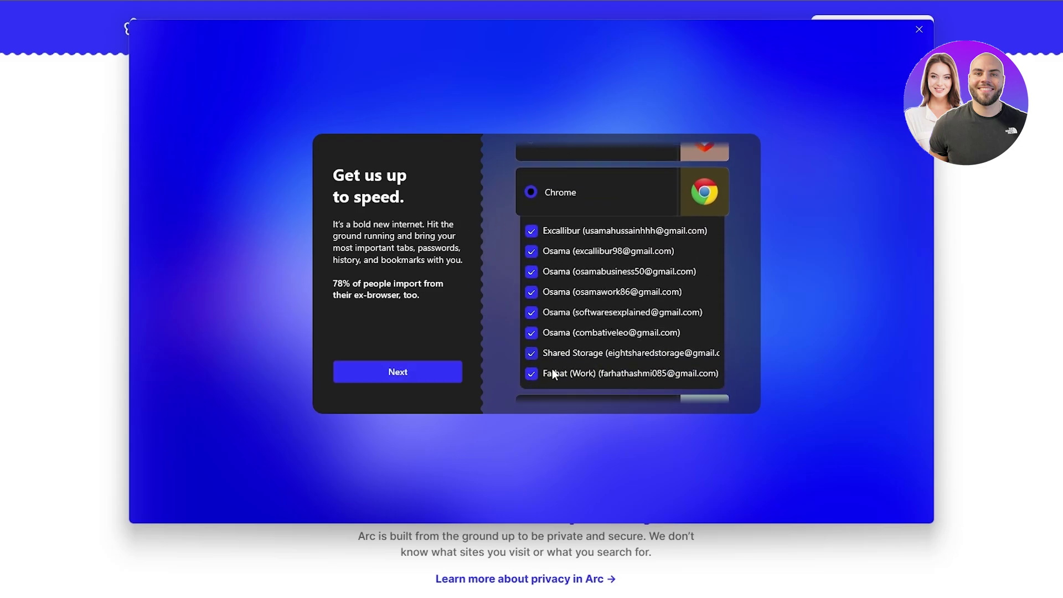
scroll(553, 333, "up", 1)
left_click(530, 180)
scroll(620, 267, "down", 2)
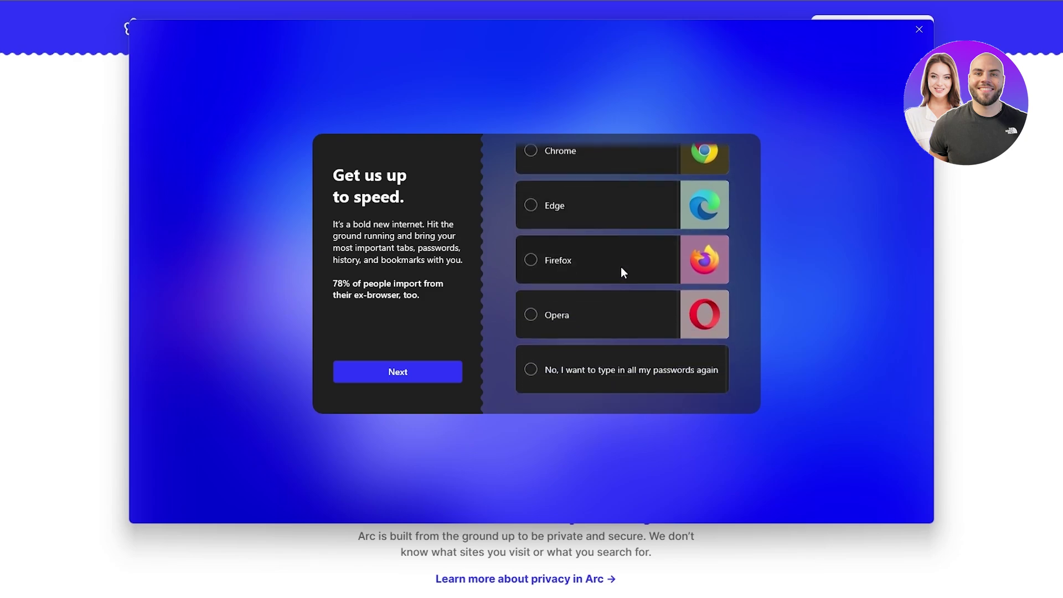
scroll(621, 267, "up", 2)
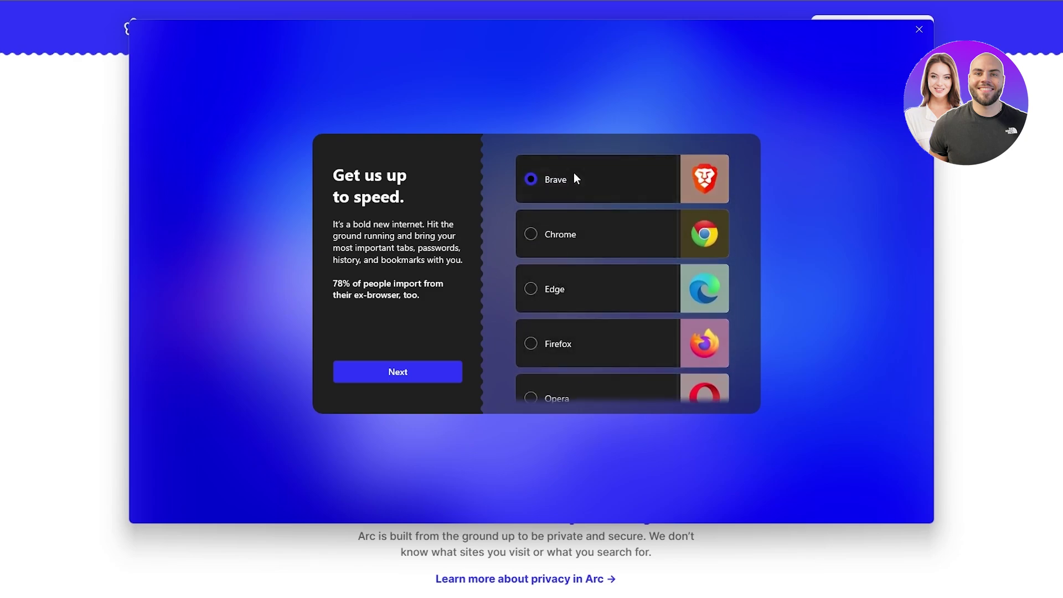
scroll(643, 391, "down", 2)
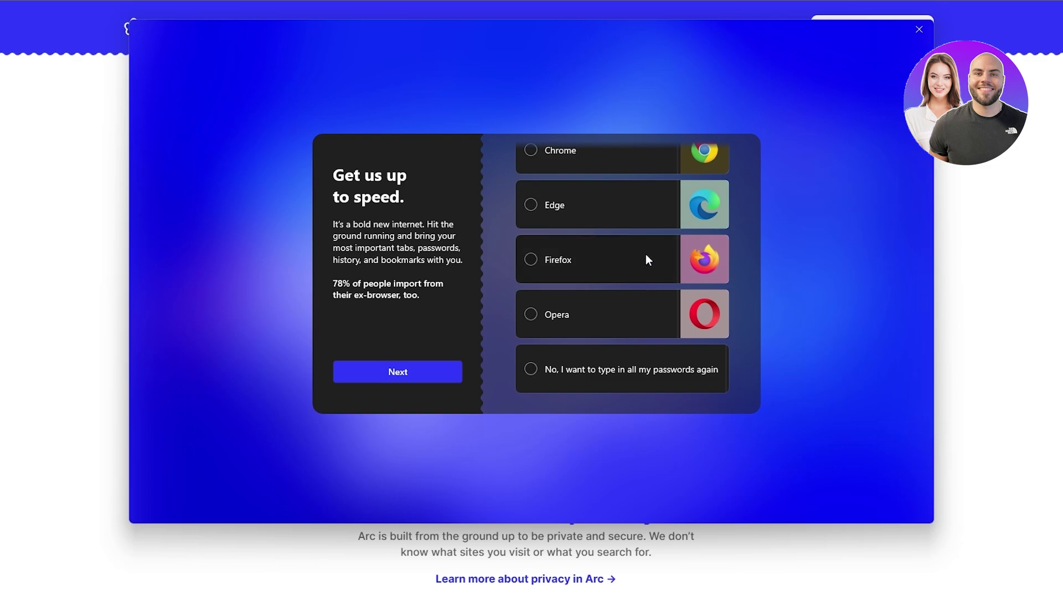
scroll(646, 260, "up", 1)
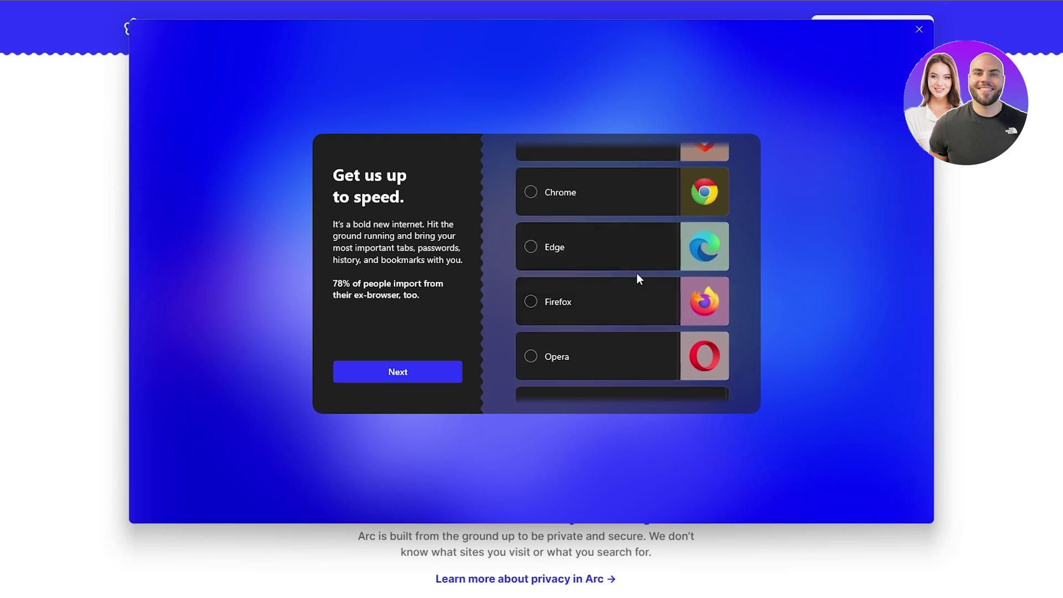
scroll(552, 219, "up", 1)
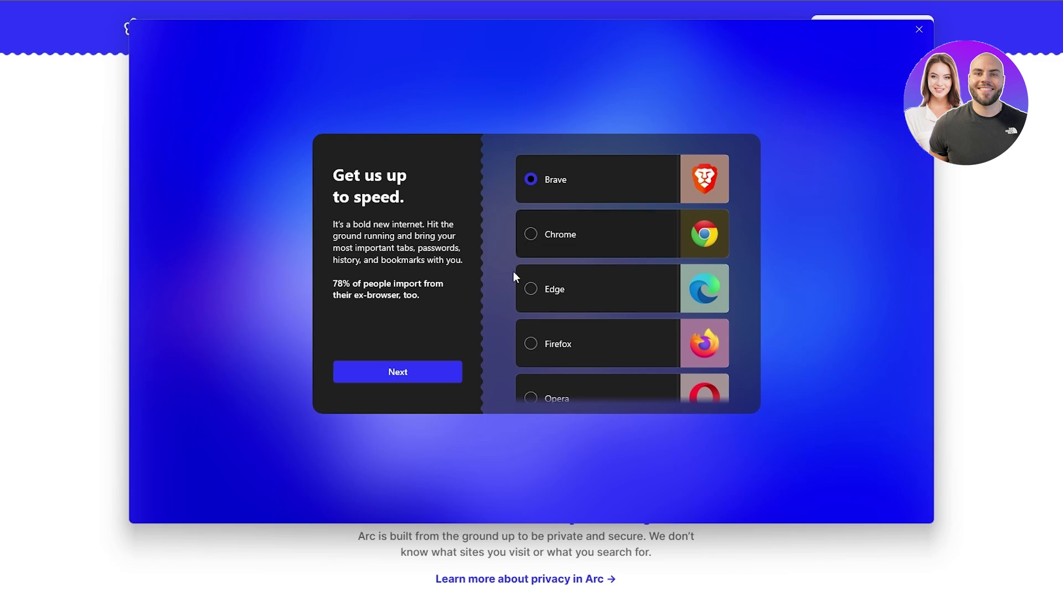
left_click(532, 234)
left_click(424, 371)
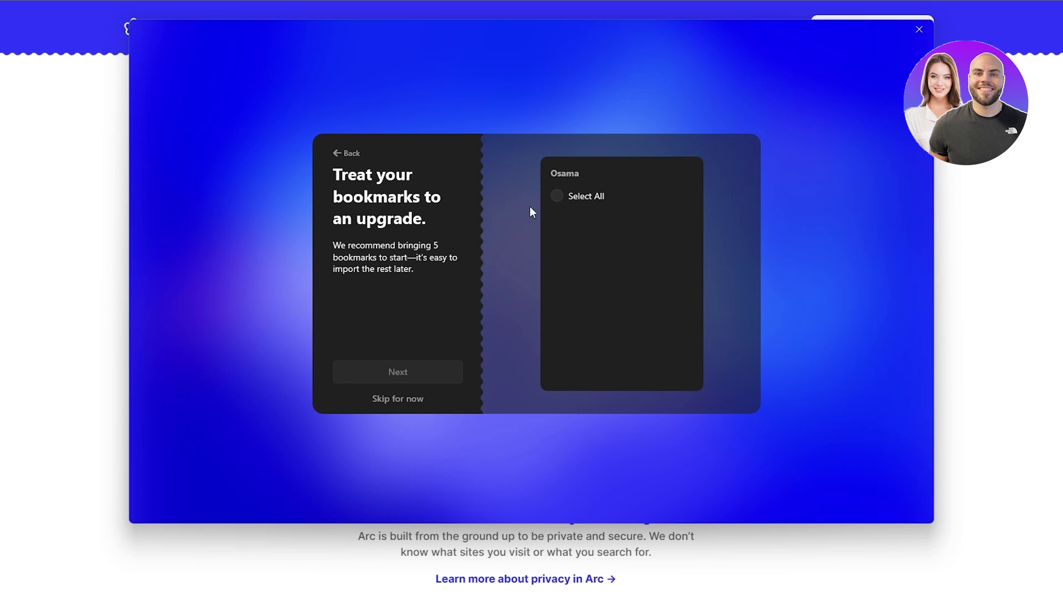
Select all of the profile's bookmarks for import and continue.
left_click(558, 196)
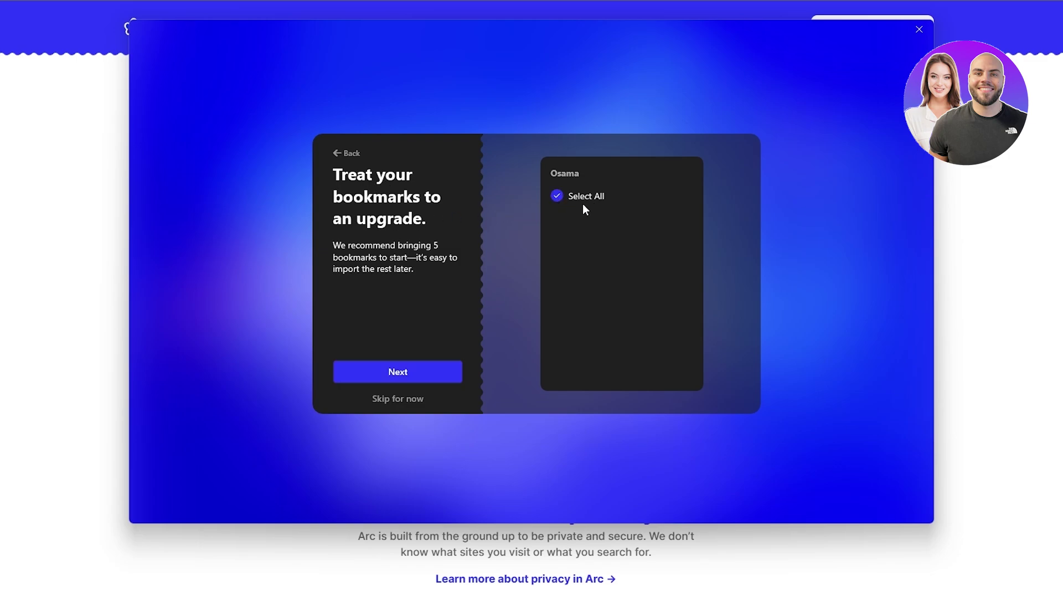
left_click(424, 373)
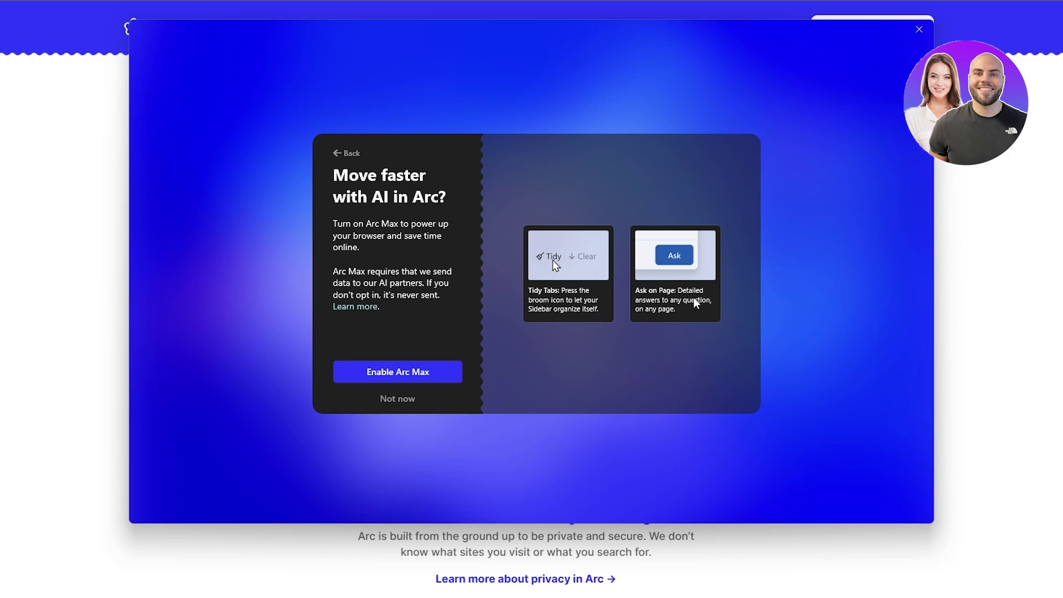
Enable Arc Max and decline making Arc the default browser.
left_click(427, 375)
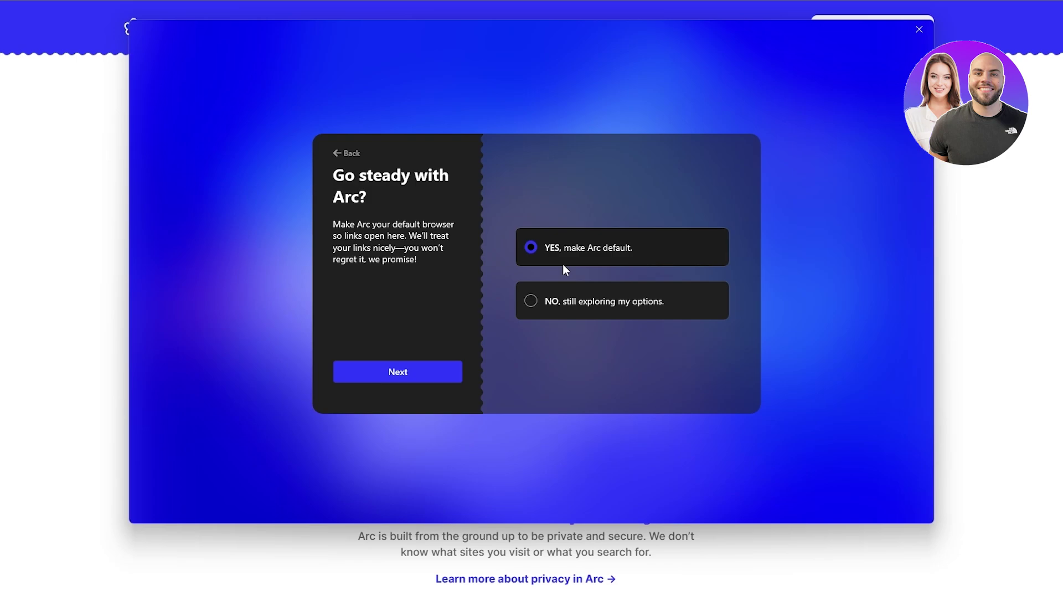
left_click(676, 313)
left_click(424, 372)
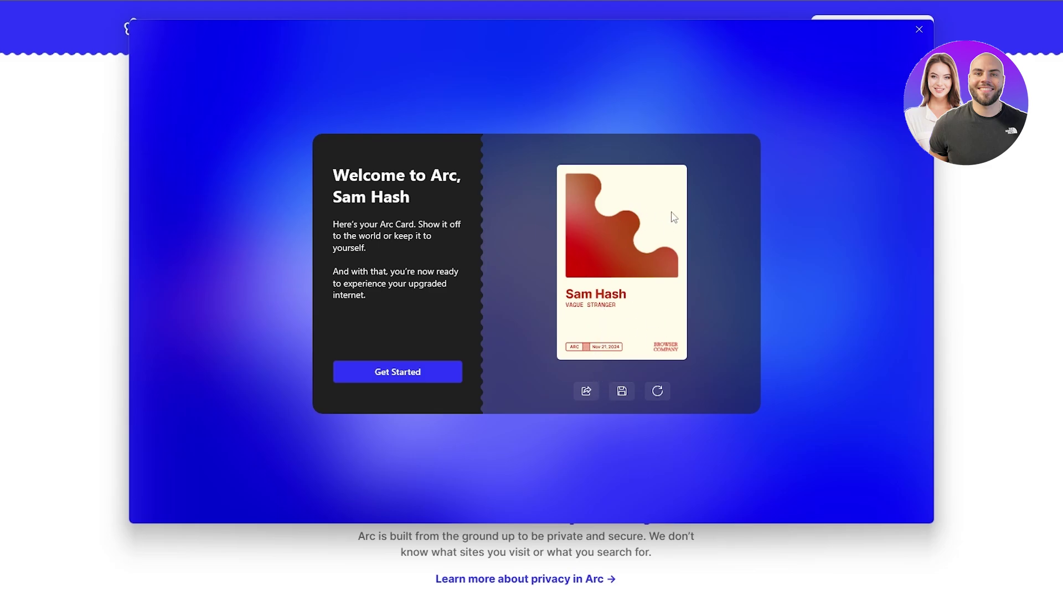
Regenerate the Arc Card twice, save its image to Pictures, and finish onboarding.
left_click(621, 391)
left_click(667, 390)
left_click(666, 392)
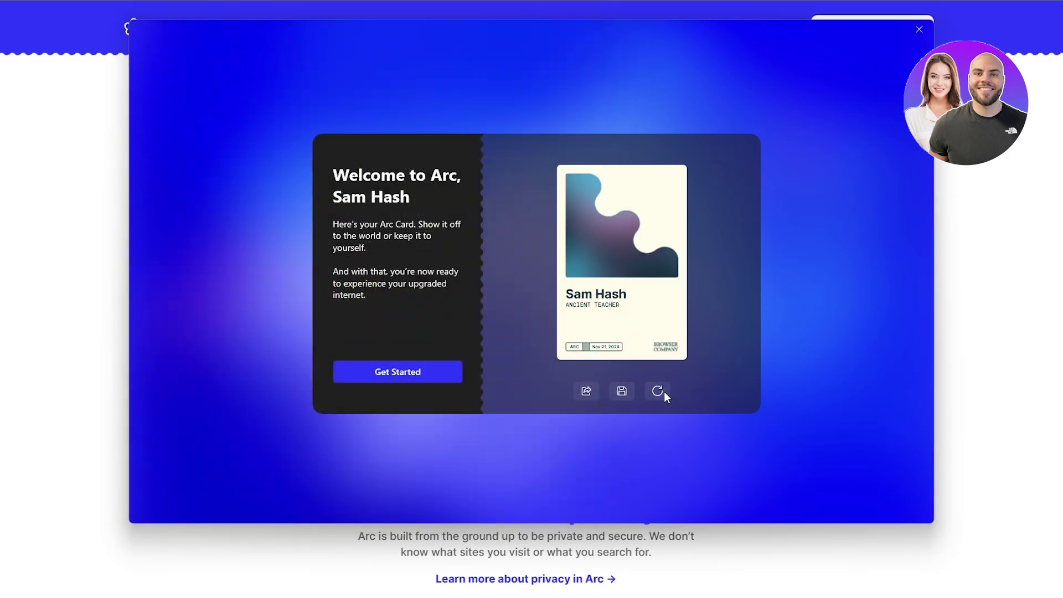
left_click(621, 392)
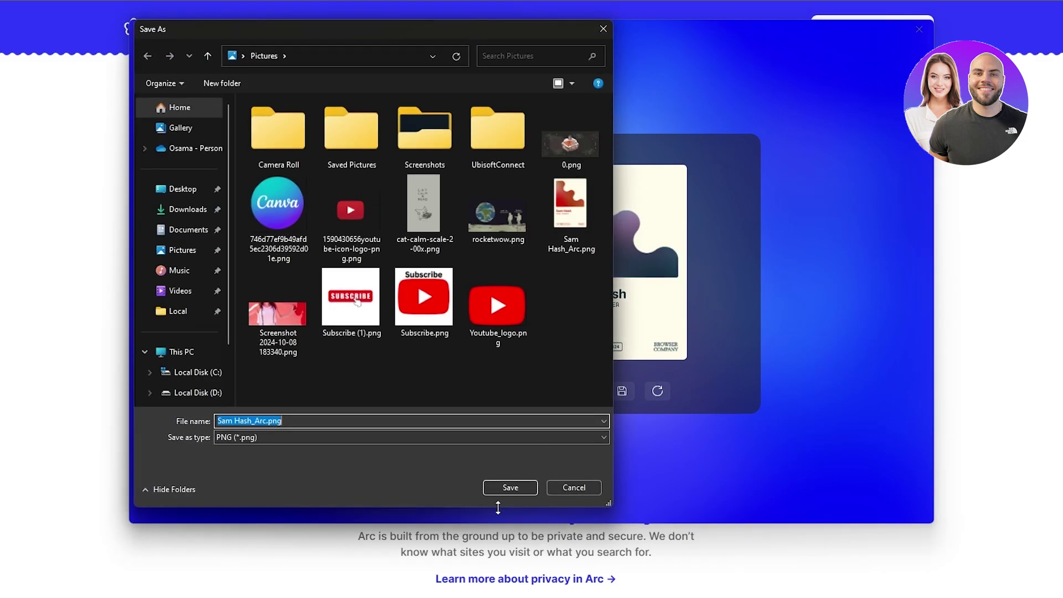
left_click(506, 553)
left_click(424, 372)
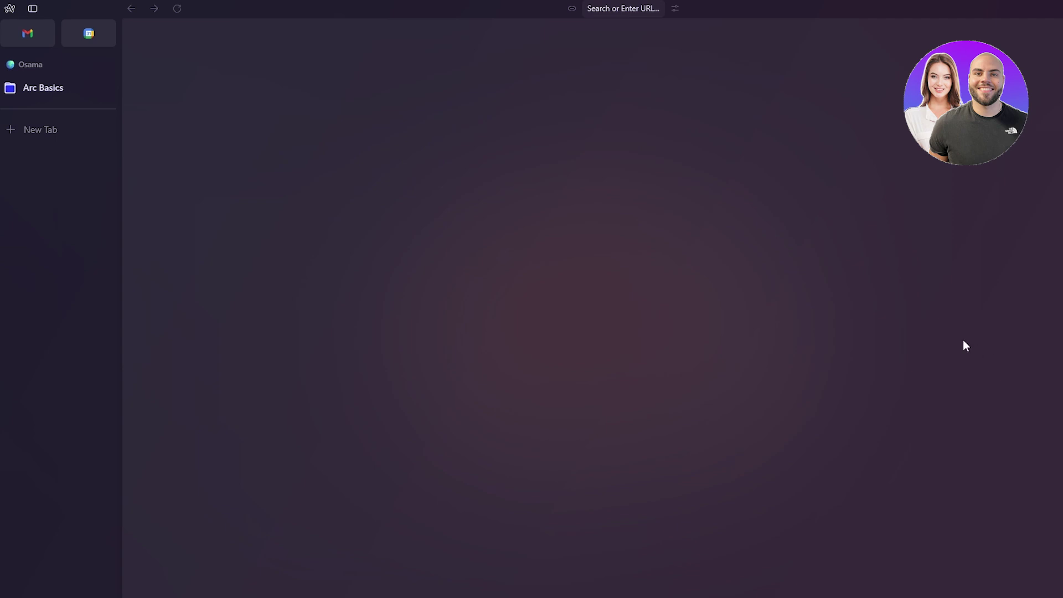
Peek at the command bar, widen the sidebar slightly via floating mode, then open Arc's main menu.
left_click(626, 8)
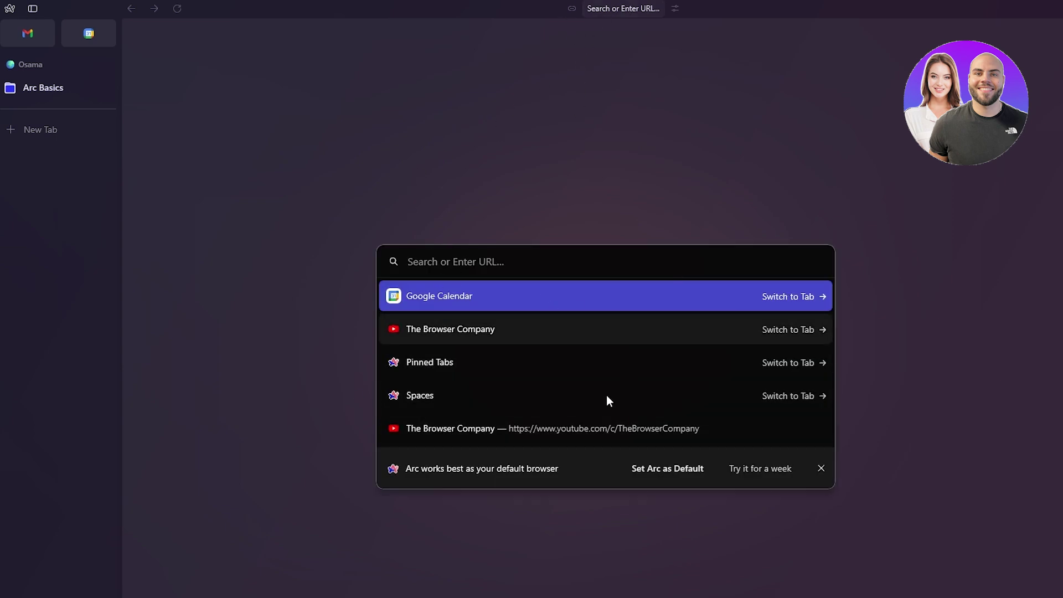
left_click(750, 181)
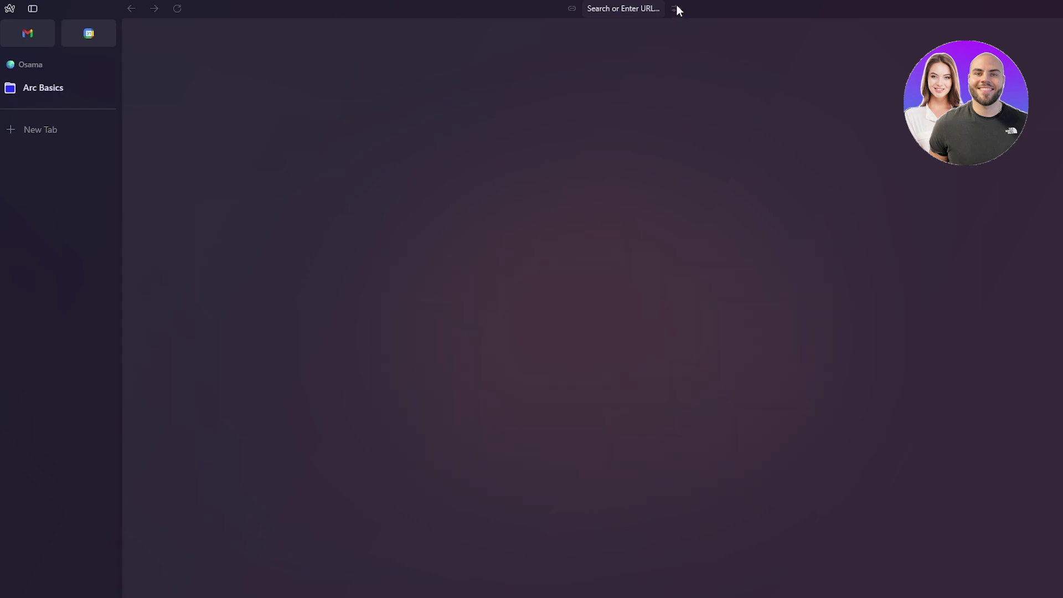
left_click(35, 8)
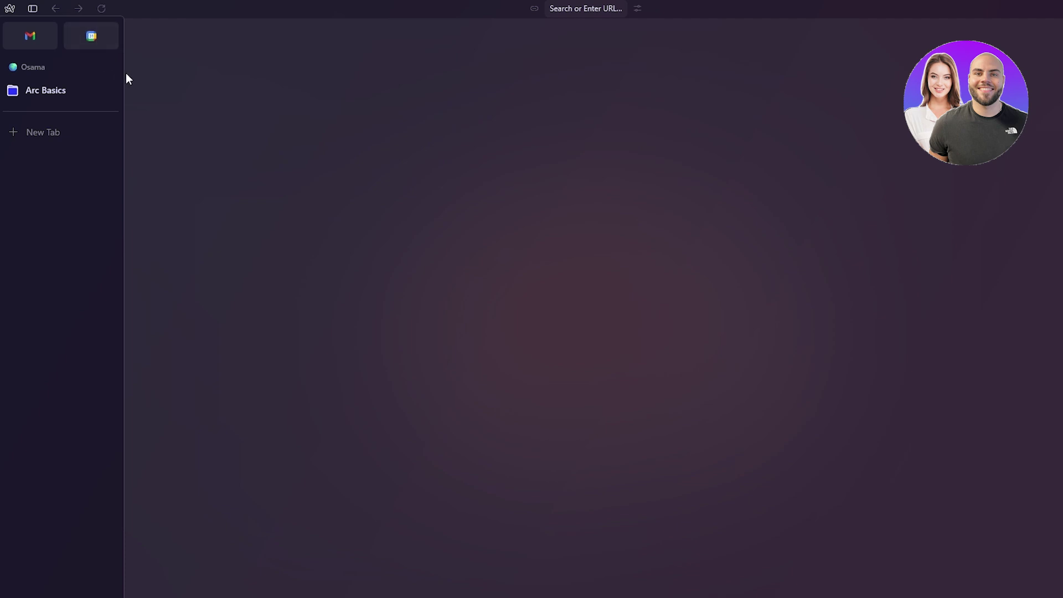
left_click_drag(125, 73, 137, 73)
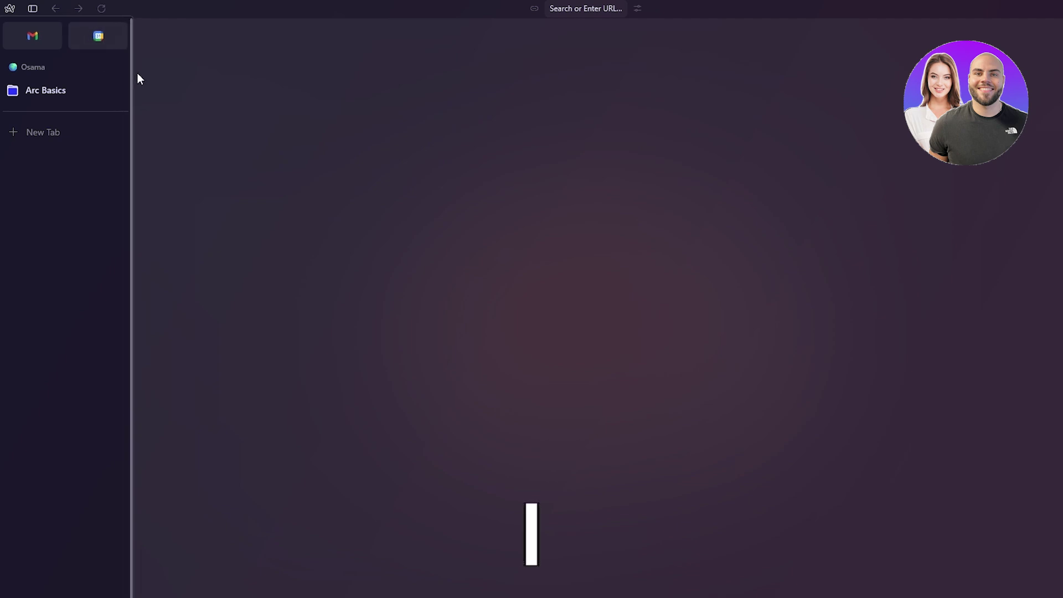
left_click(33, 10)
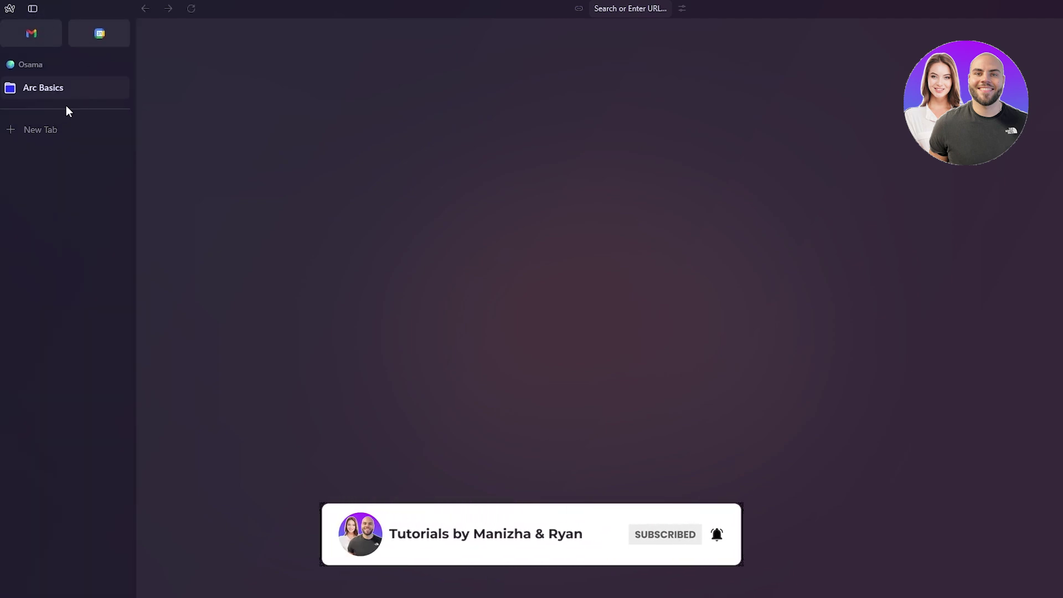
left_click(10, 9)
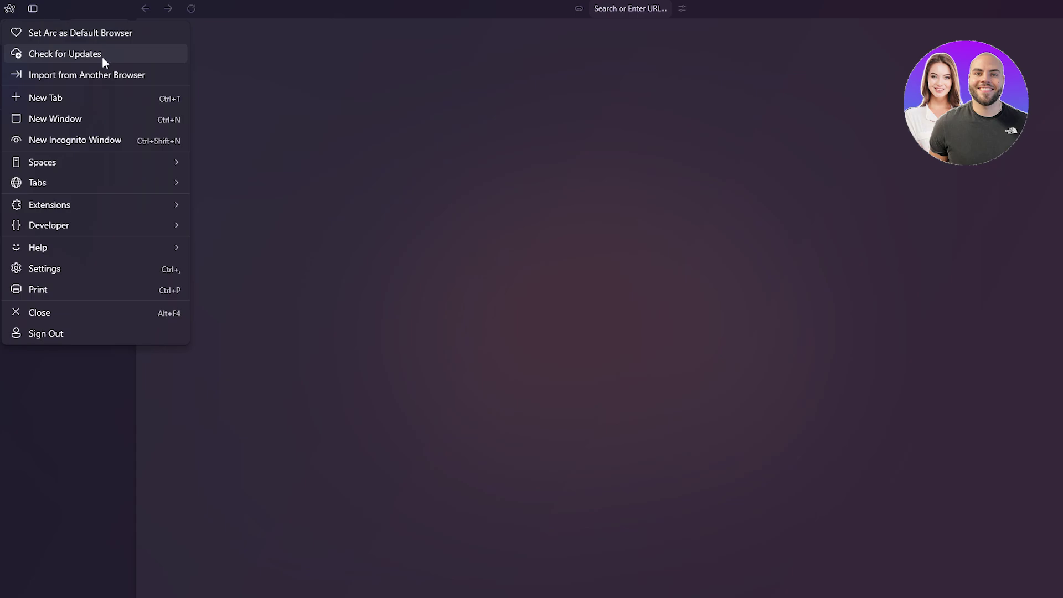
Import Chrome data with the Bookmarks bar and all bookmarks selected.
left_click(122, 79)
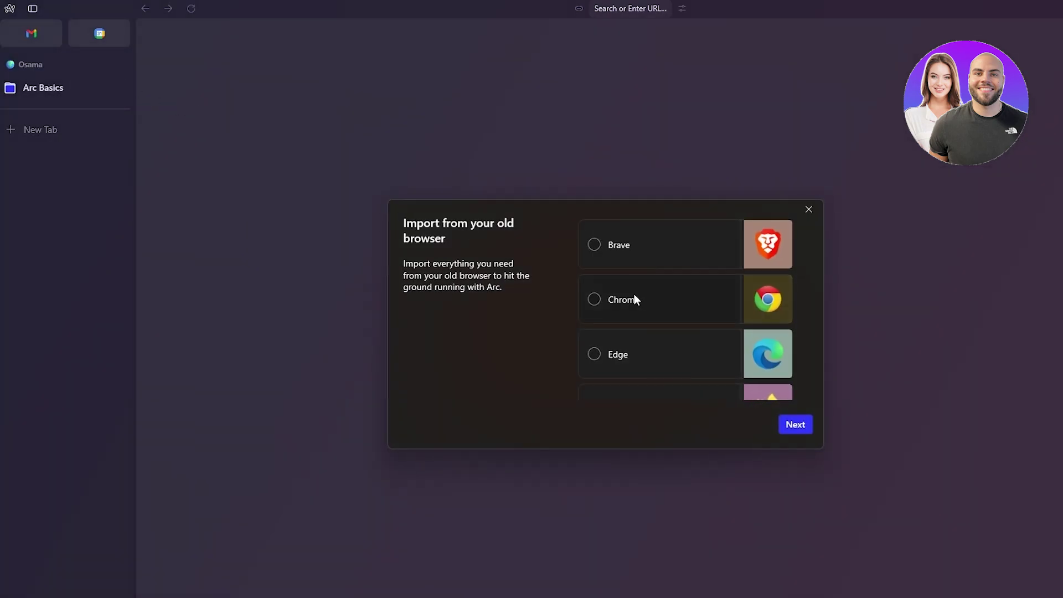
left_click(599, 307)
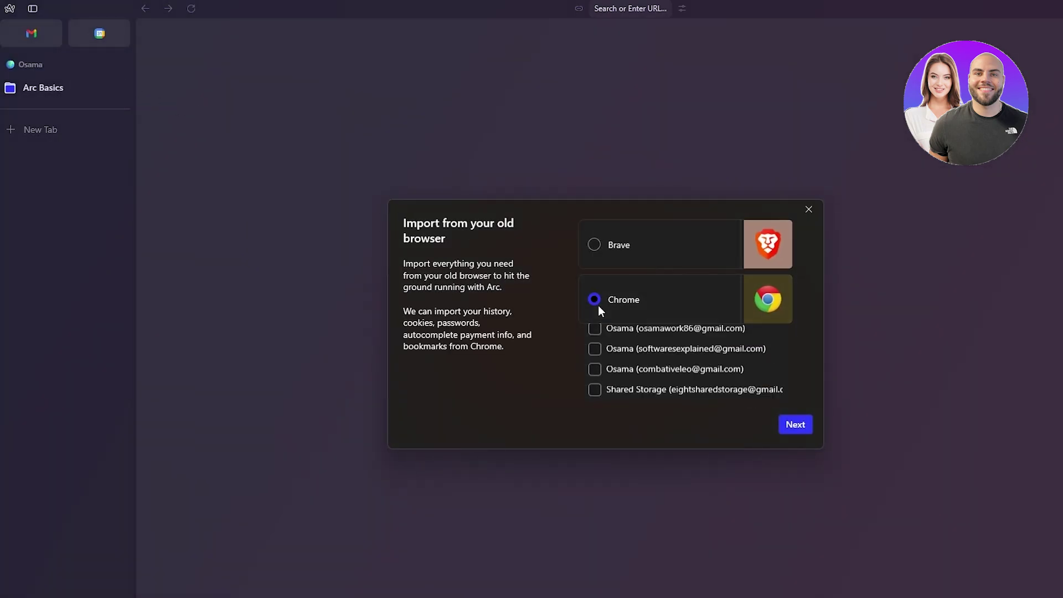
left_click(800, 426)
left_click(807, 427)
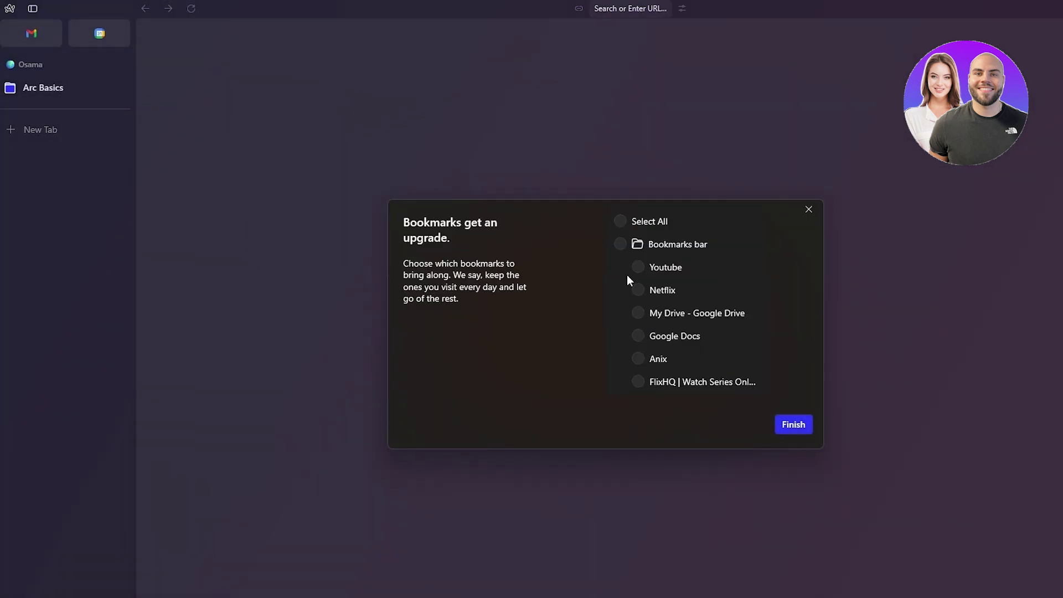
left_click(620, 245)
left_click(620, 221)
scroll(733, 366, "down", 3)
scroll(739, 365, "up", 3)
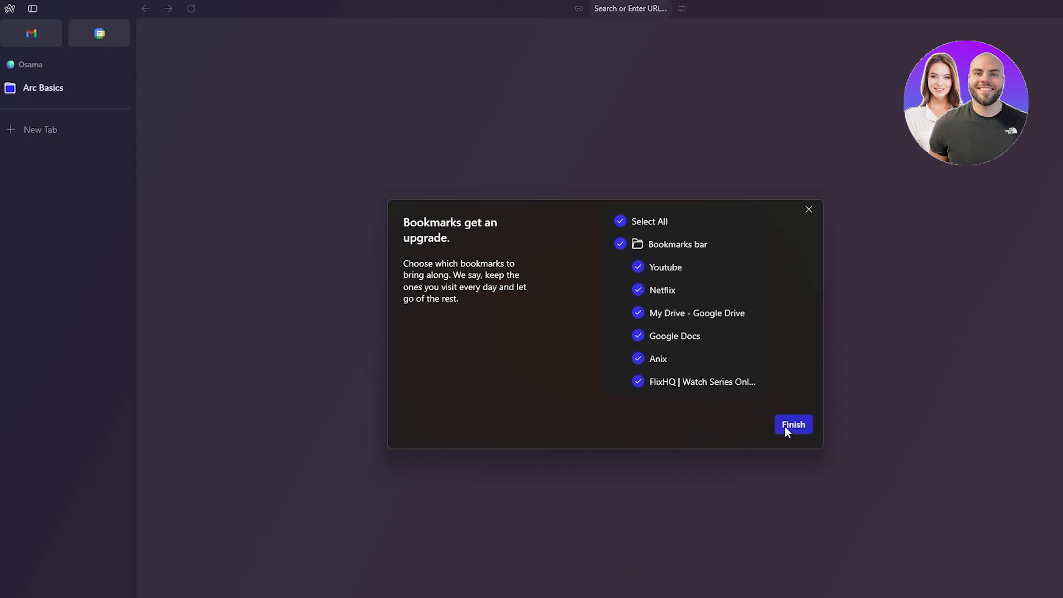
left_click(787, 426)
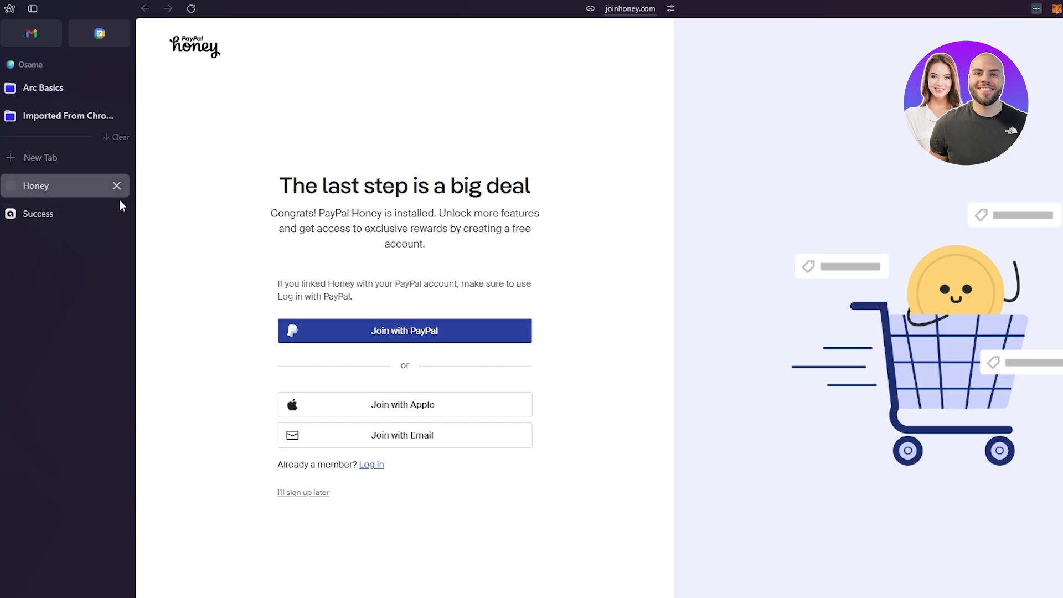
Close the Honey tab and hide the sidebar so the 1Password welcome page fills the window.
left_click(117, 185)
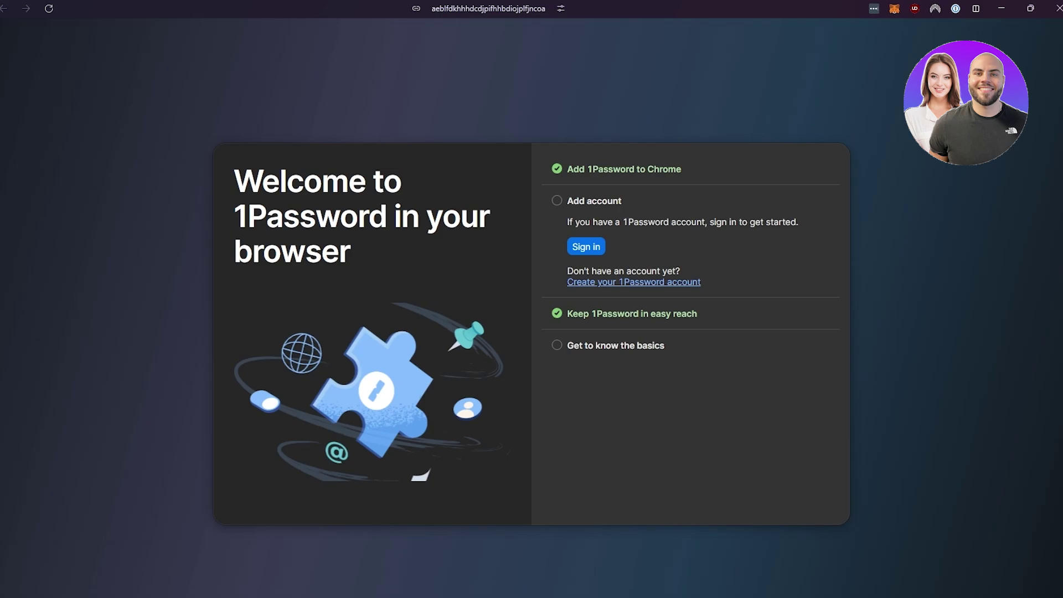
key("ctrl+s")
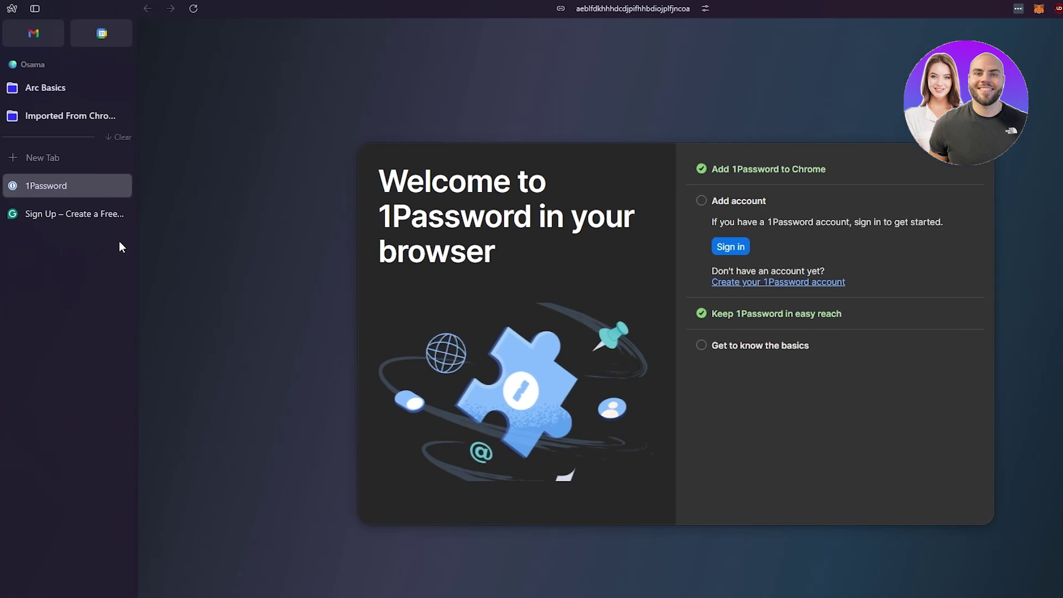
left_click(35, 11)
left_click(34, 12)
Restore the sidebar and review the current space's Edit menu without changing anything.
left_click(32, 12)
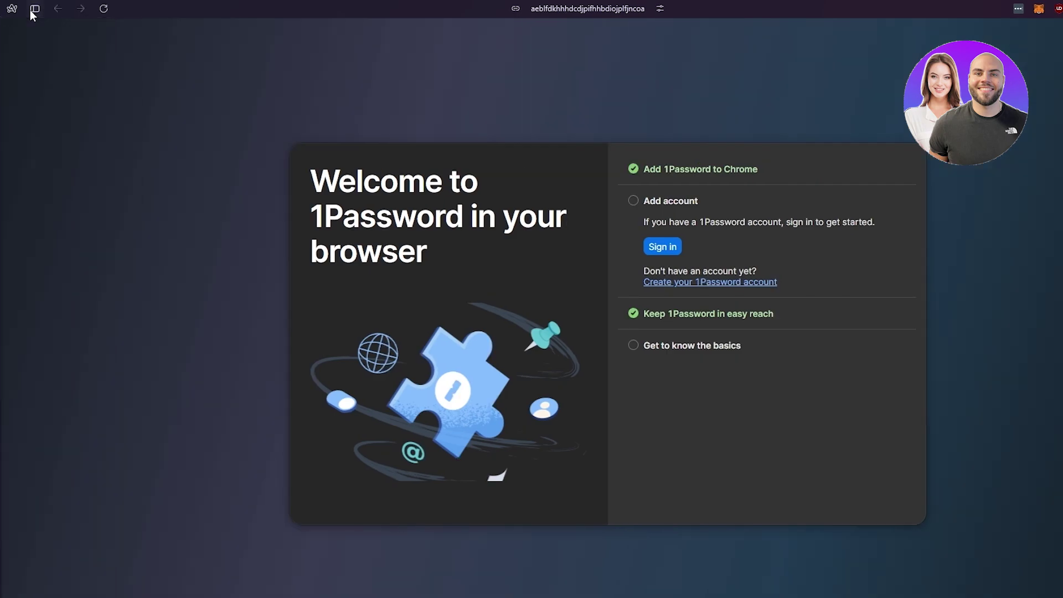
left_click(34, 10)
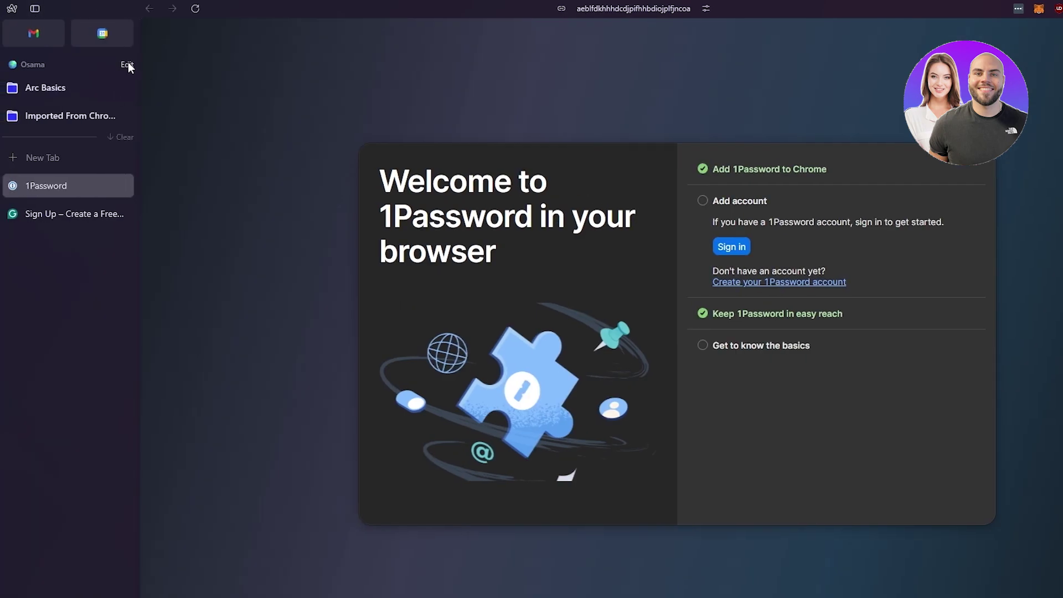
left_click(127, 65)
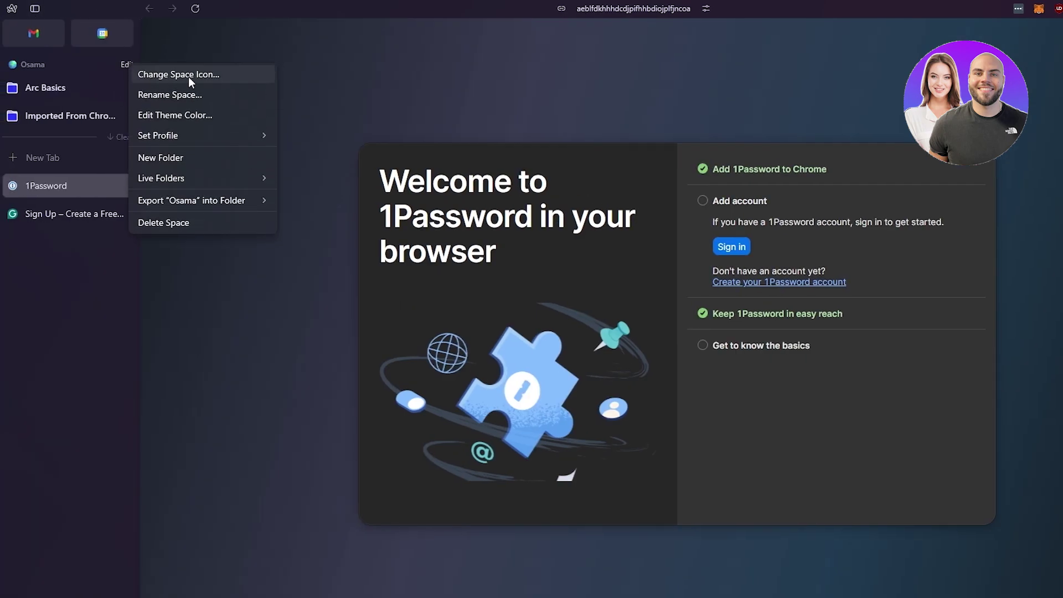
mouse_move(194, 140)
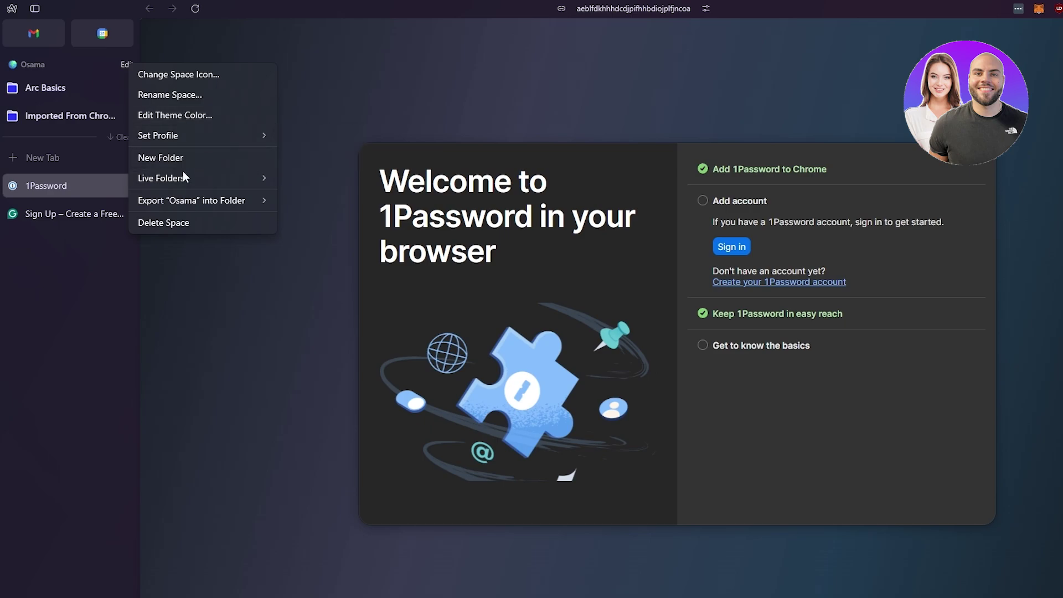
mouse_move(183, 178)
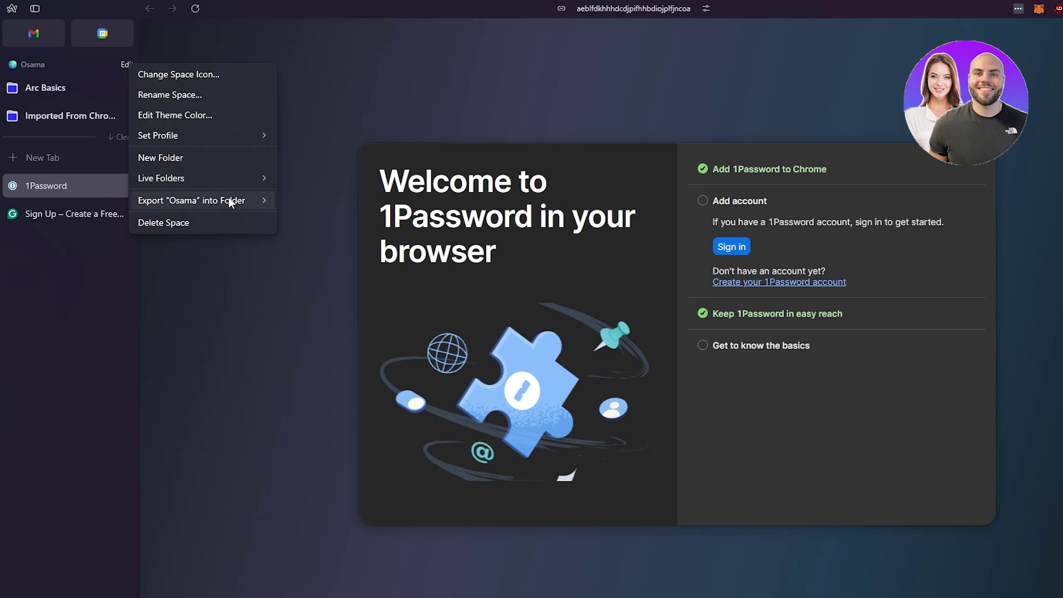
mouse_move(225, 203)
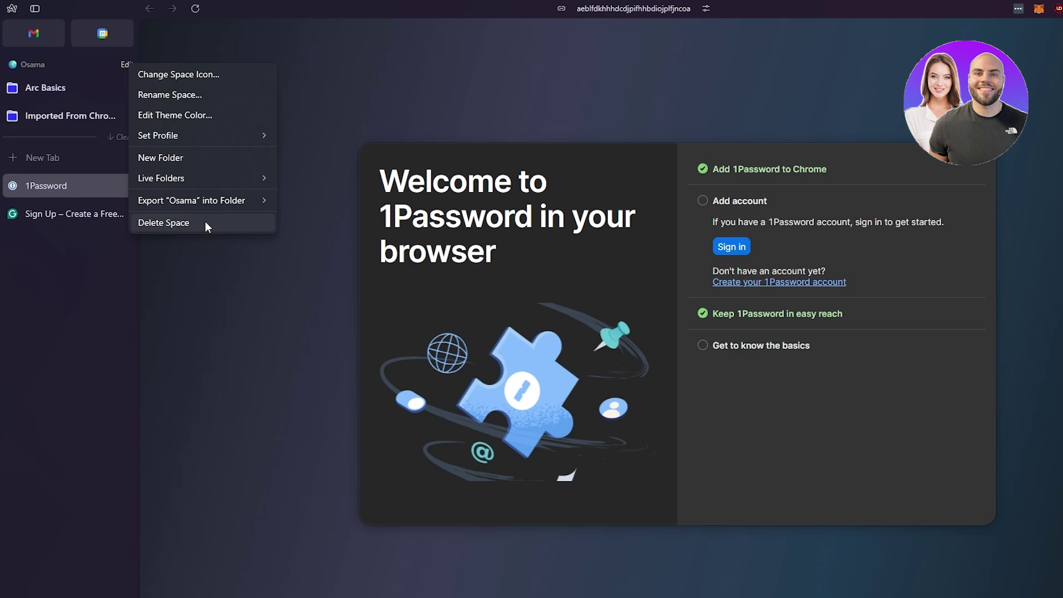
left_click(247, 311)
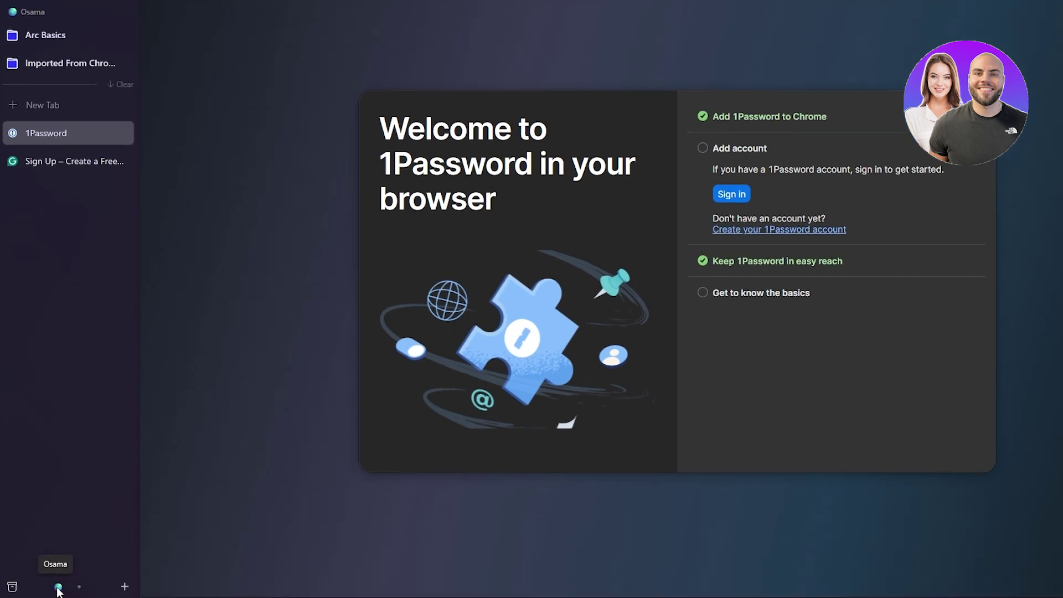
Switch to the empty space and start creating a new space.
left_click(80, 588)
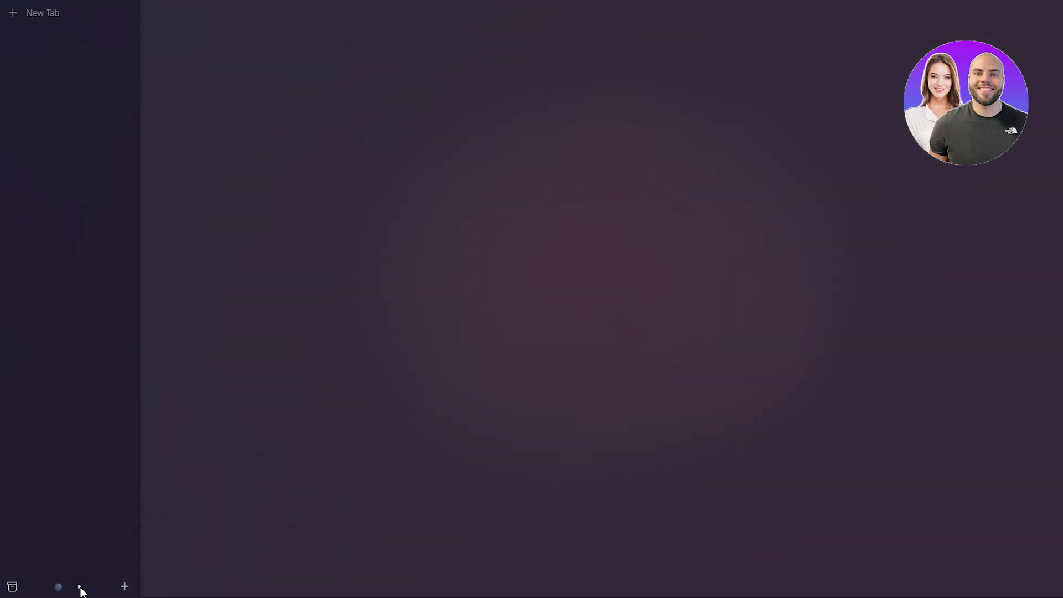
left_click(124, 588)
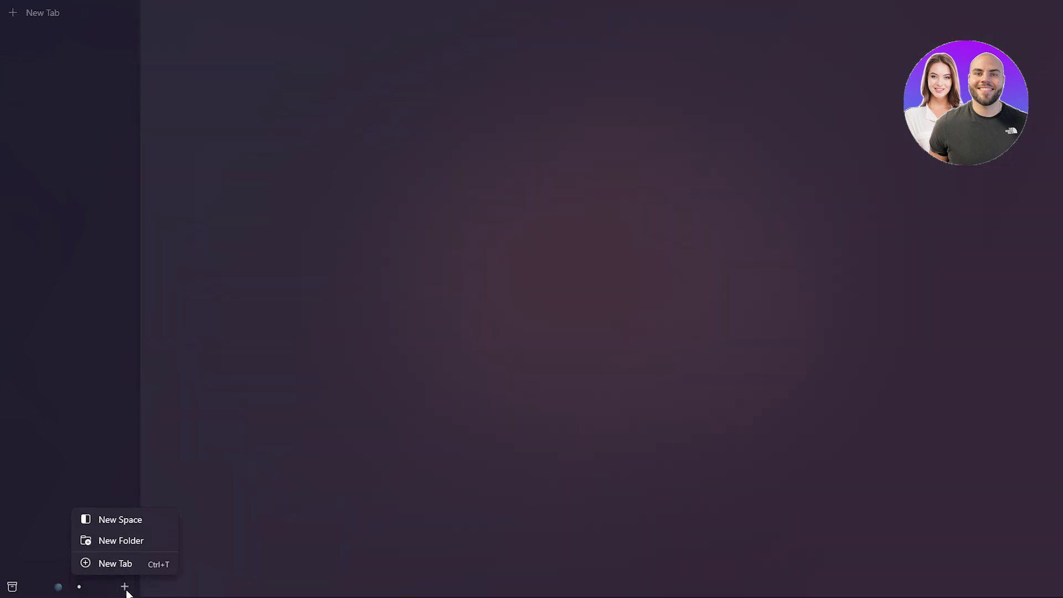
left_click(121, 521)
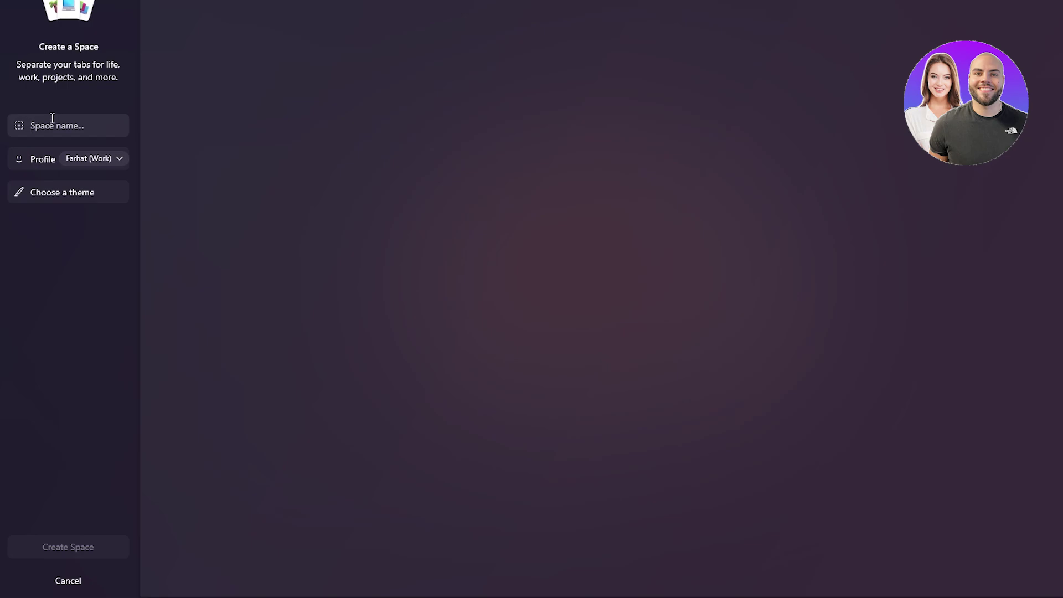
Create a new profile named 'CombativeLeo' for the new space.
left_click(103, 159)
left_click(139, 171)
left_click(97, 158)
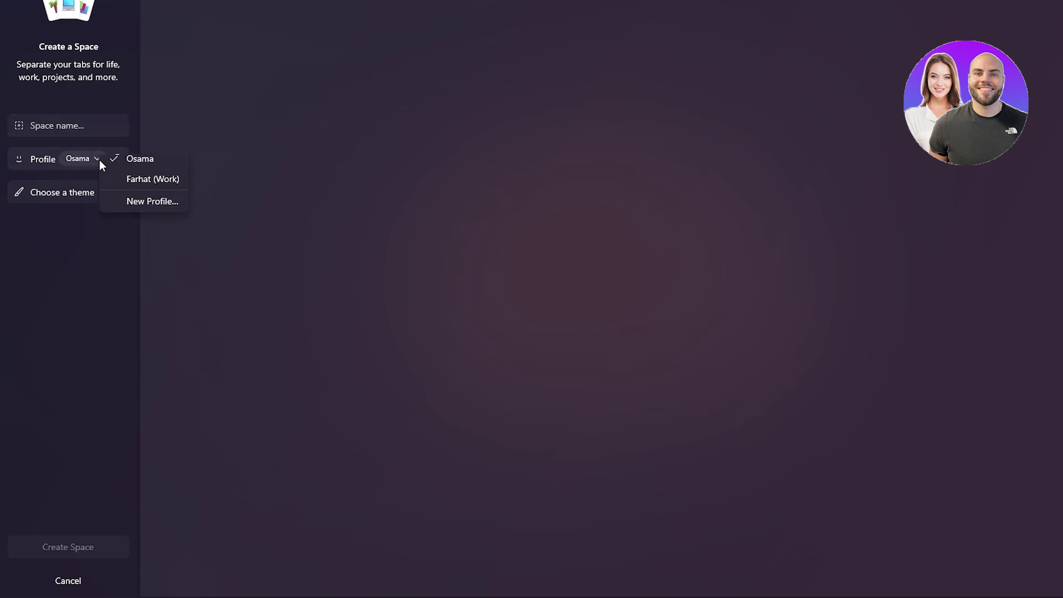
left_click(134, 206)
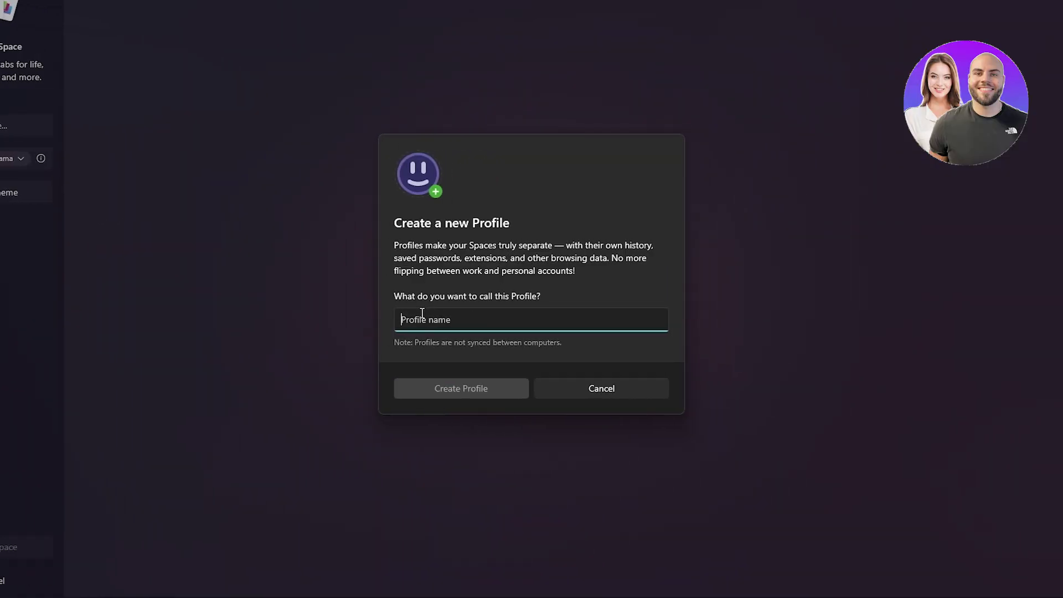
type("CombativeLeo")
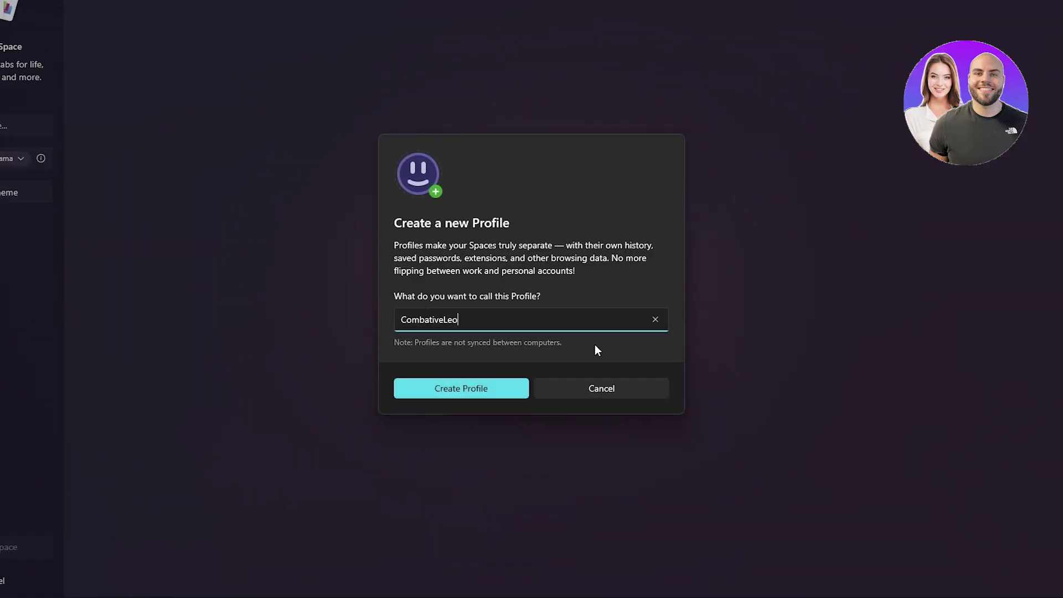
left_click(496, 393)
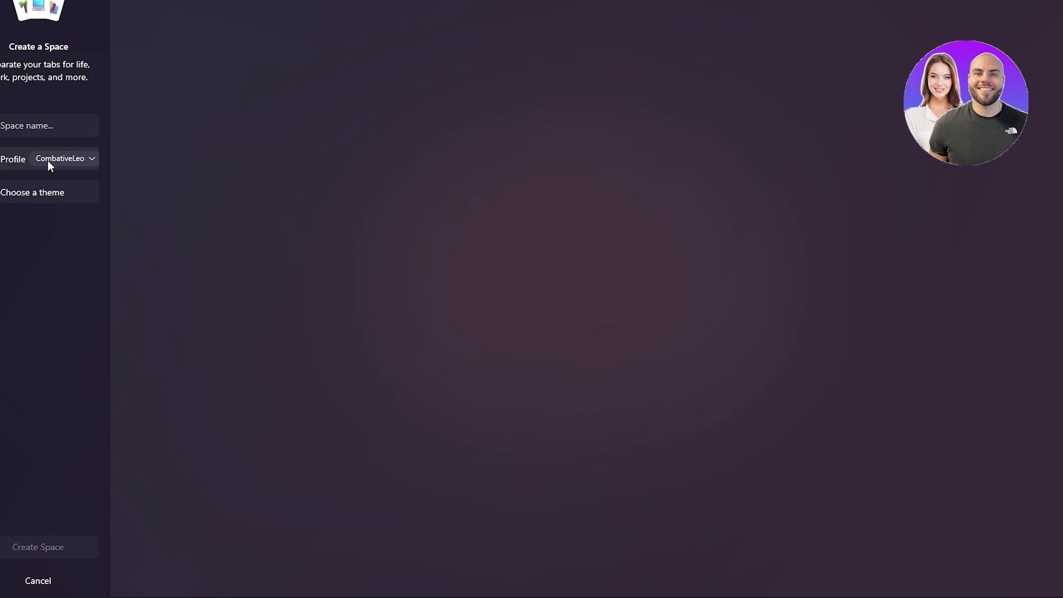
Try red, dark purple, green and other theme colours for the space in the picker.
left_click(44, 190)
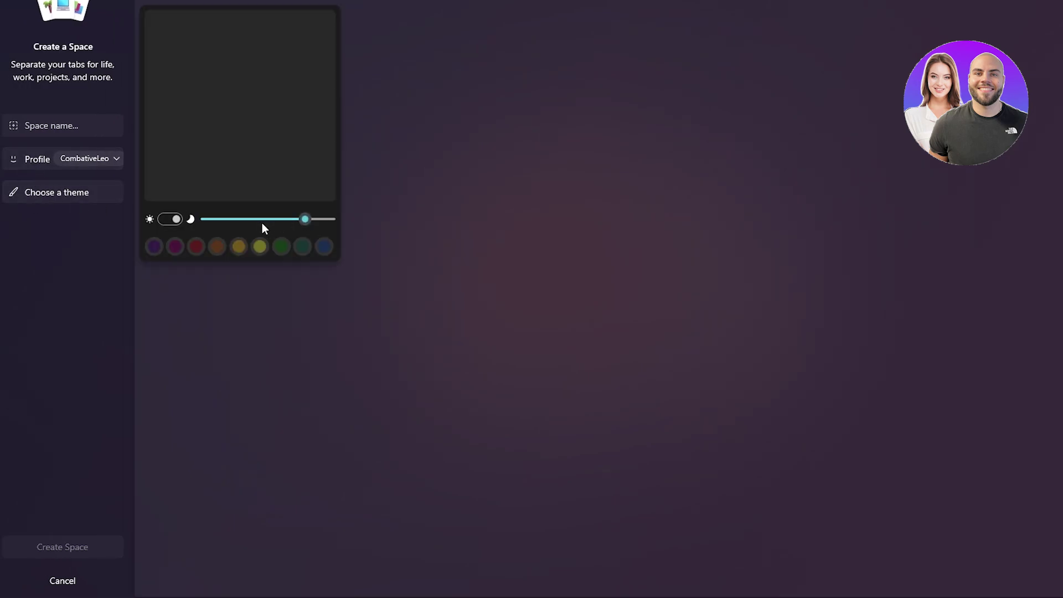
left_click(197, 247)
left_click(162, 247)
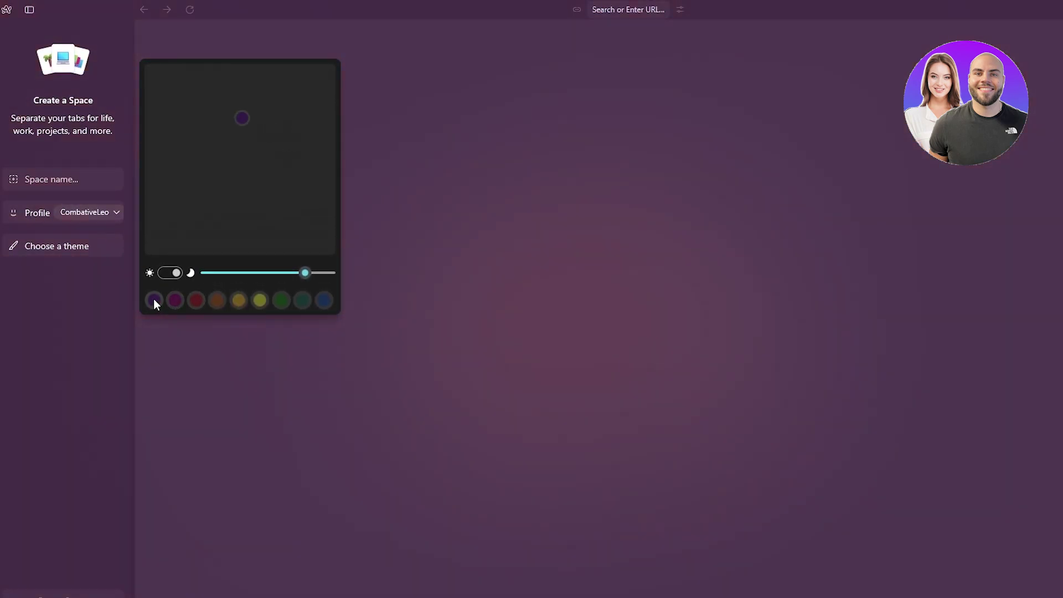
left_click_drag(181, 199, 232, 282)
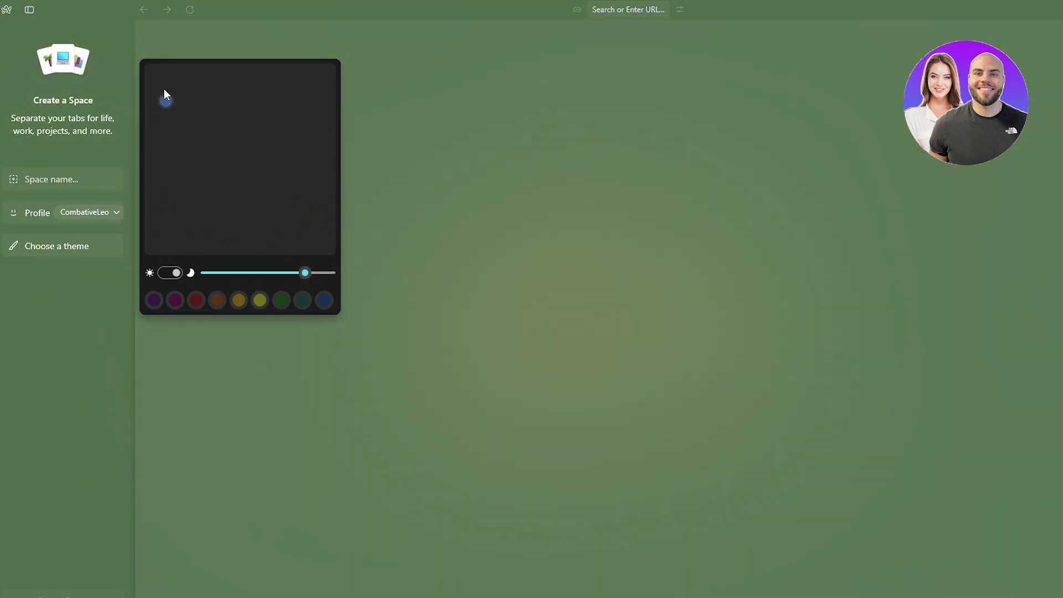
left_click_drag(164, 94, 110, 55)
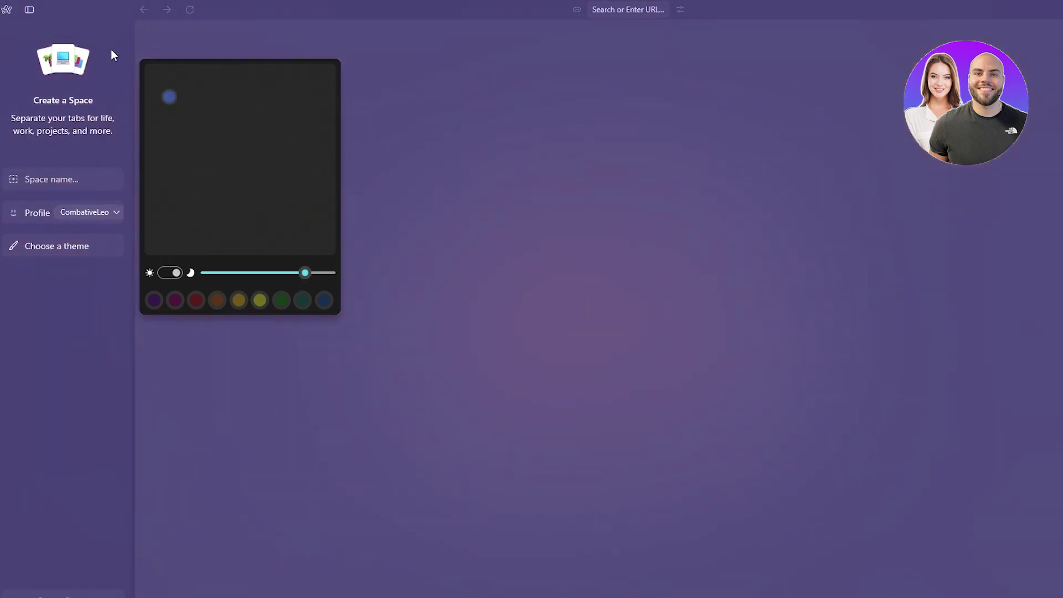
left_click_drag(238, 109, 237, 141)
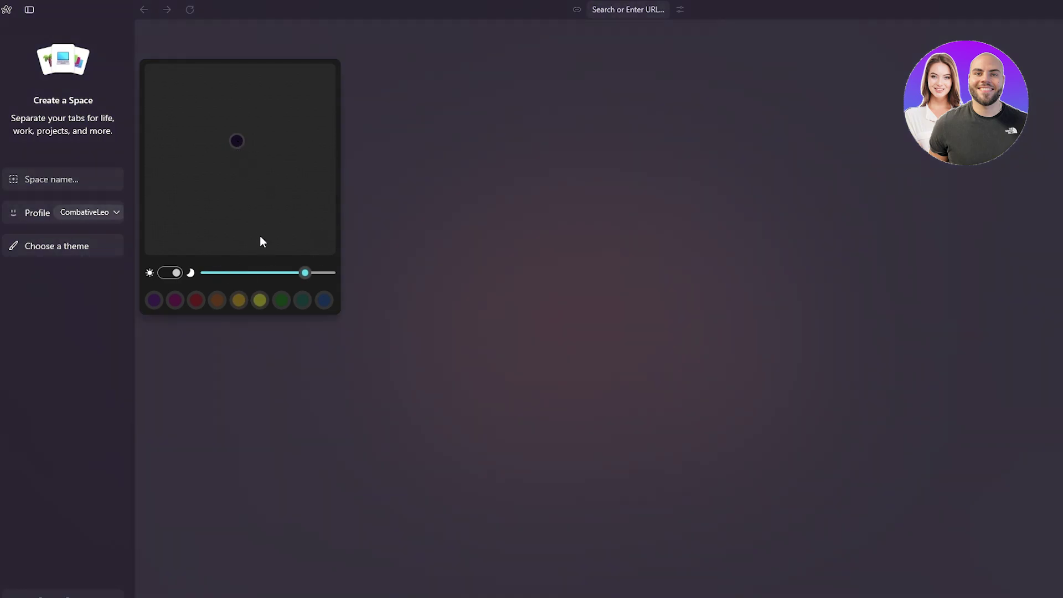
left_click(252, 231)
left_click_drag(242, 223, 230, 147)
Preview a pink light theme, then return to dark mode and close the picker.
left_click(165, 272)
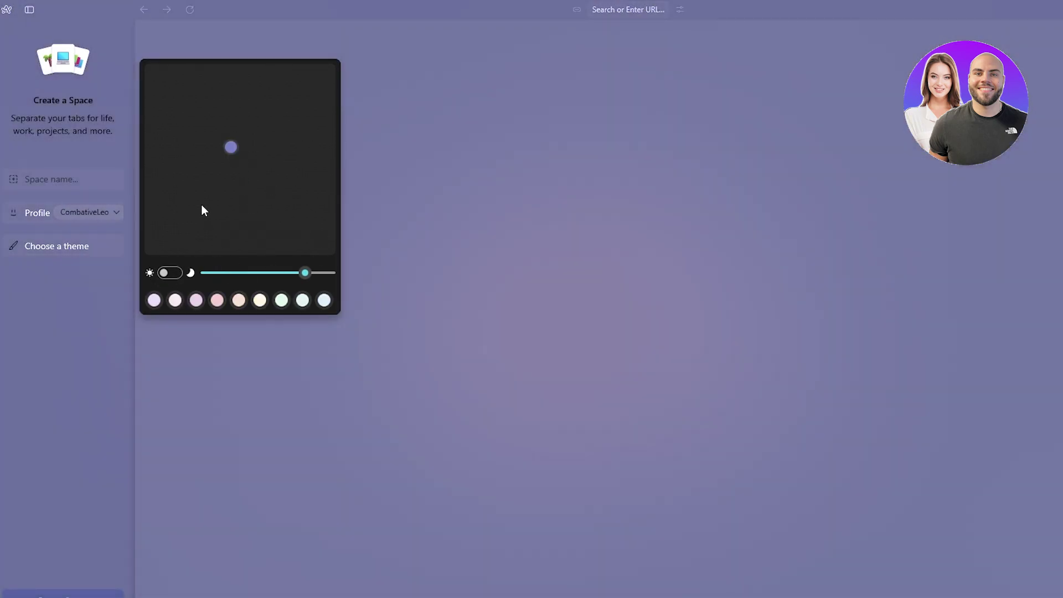
left_click_drag(202, 208, 233, 142)
left_click(166, 273)
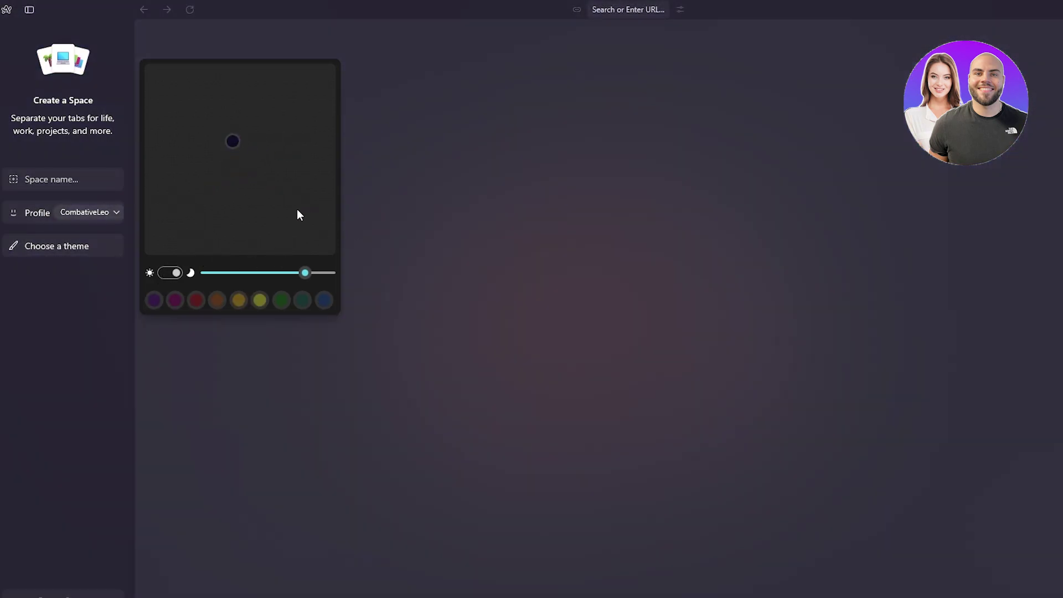
left_click(44, 304)
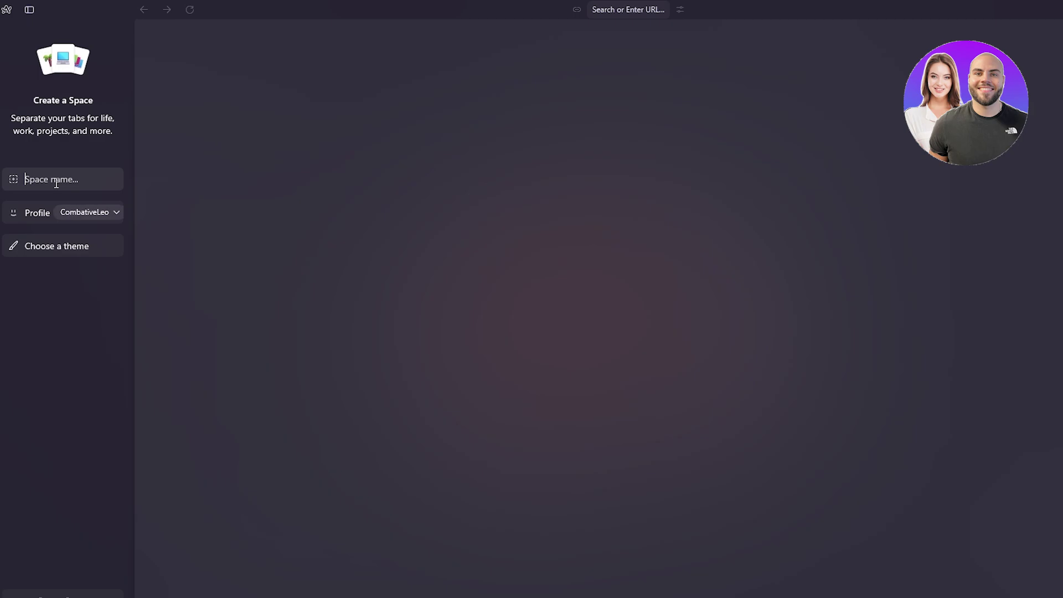
Name the new space 'Fun Stuff' and open a new-tab command bar inside it.
type("Fun Stuff")
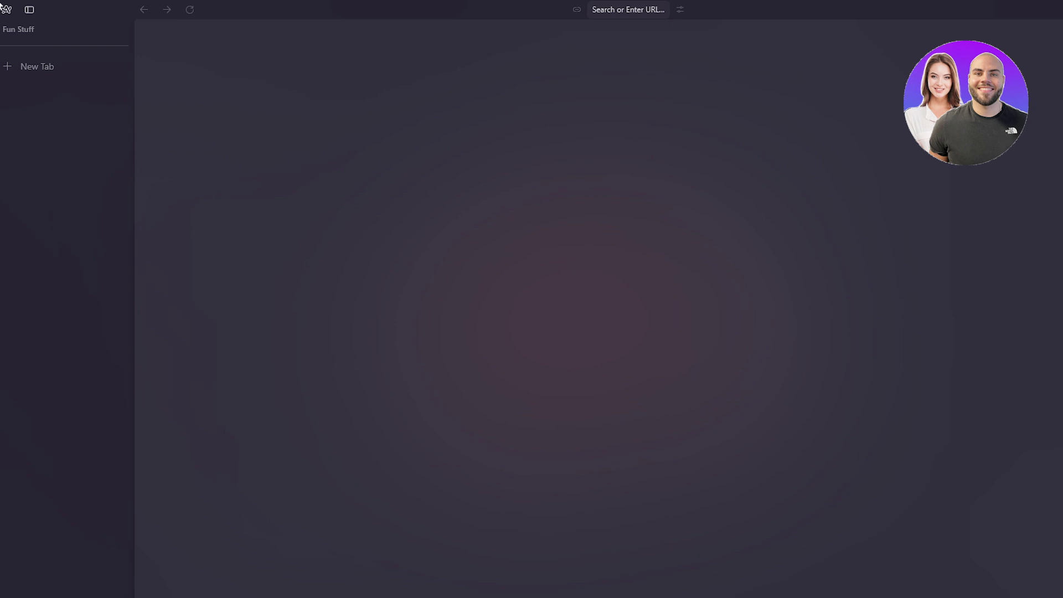
left_click(17, 66)
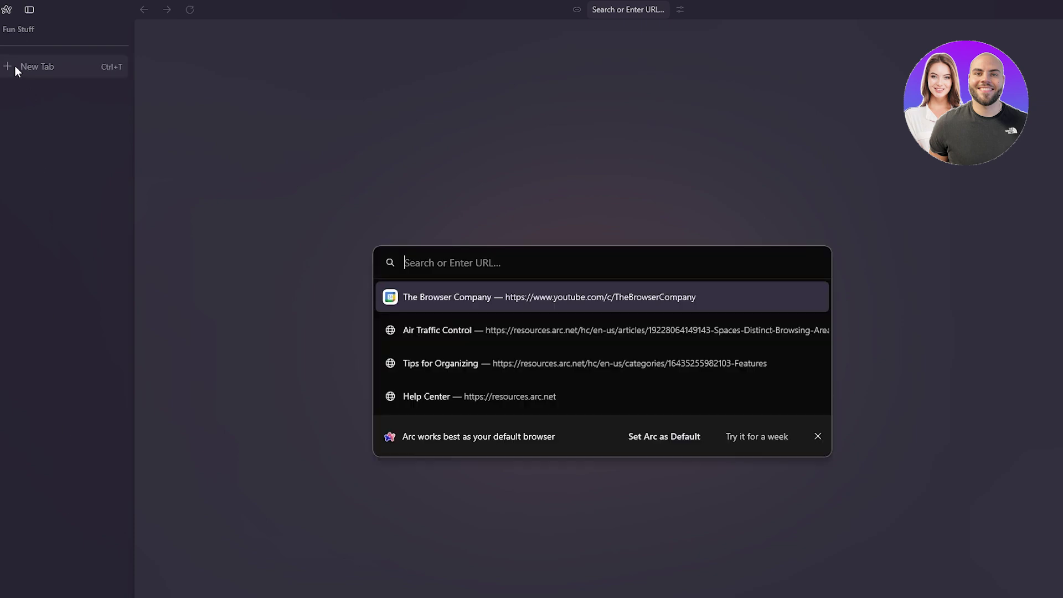
left_click(593, 181)
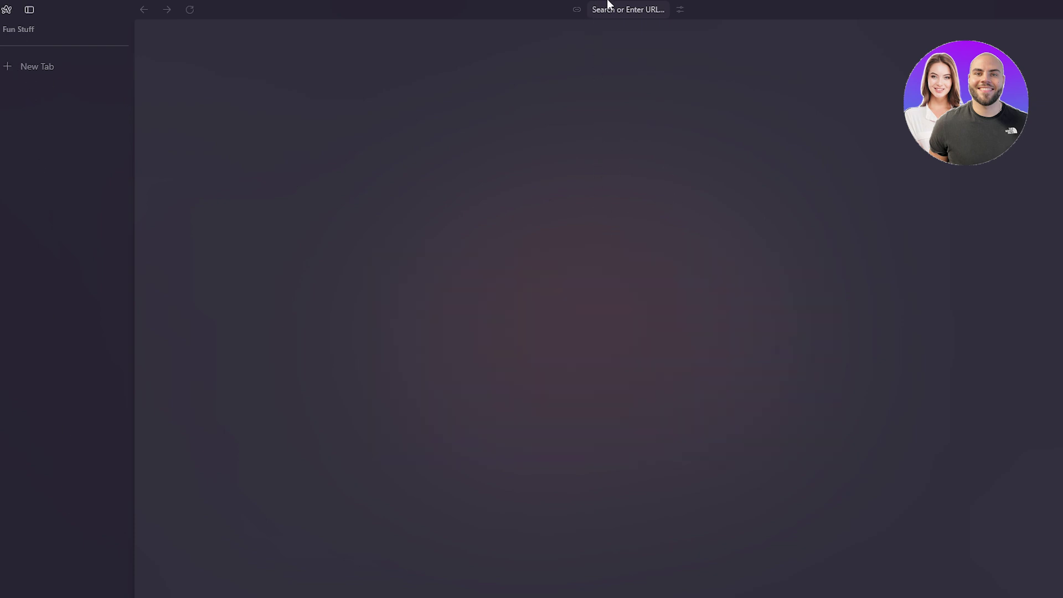
left_click(615, 6)
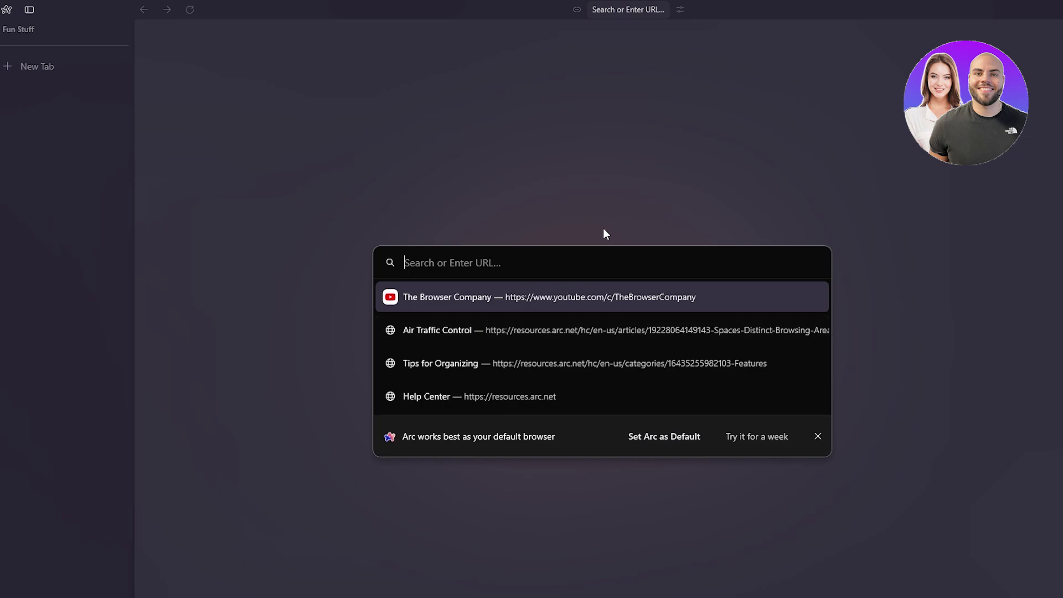
left_click(944, 439)
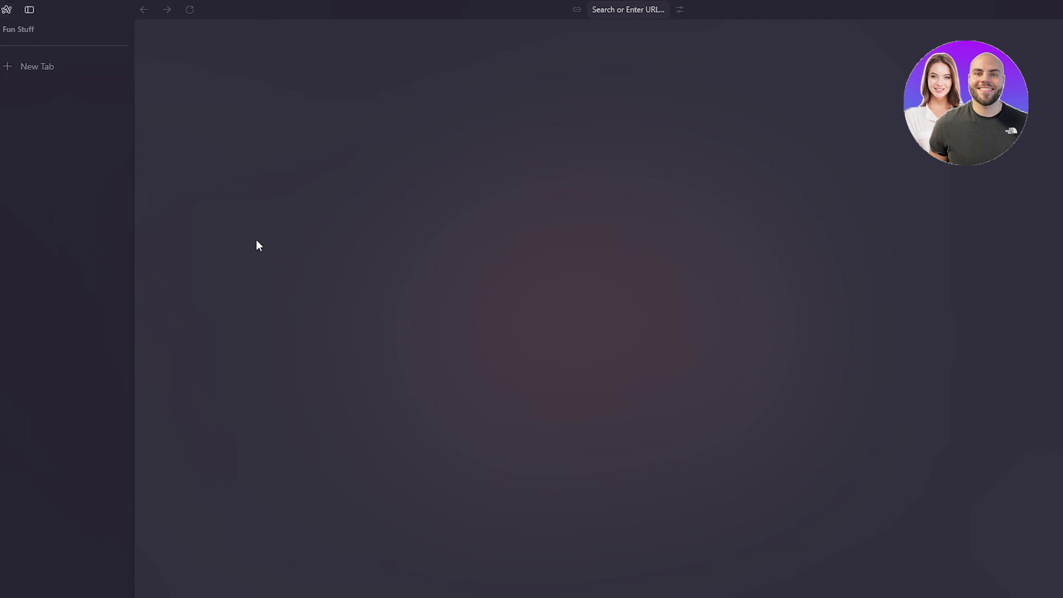
key("ctrl+t")
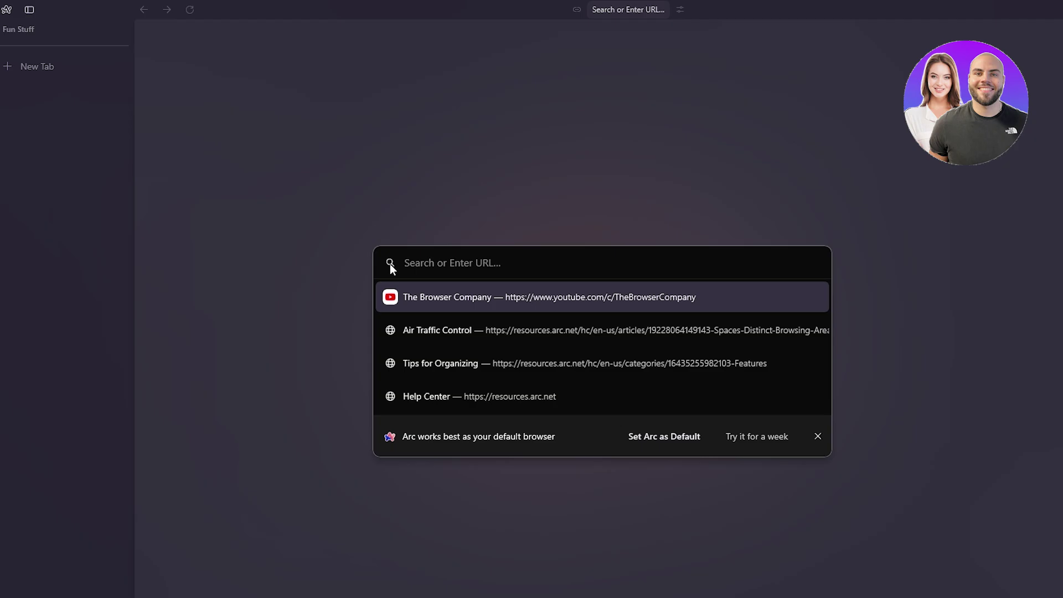
Search 'Archduke Ferdinand' on Google and select the Archduke Franz Ferdinand result title.
left_click(305, 271)
key("ctrl+t")
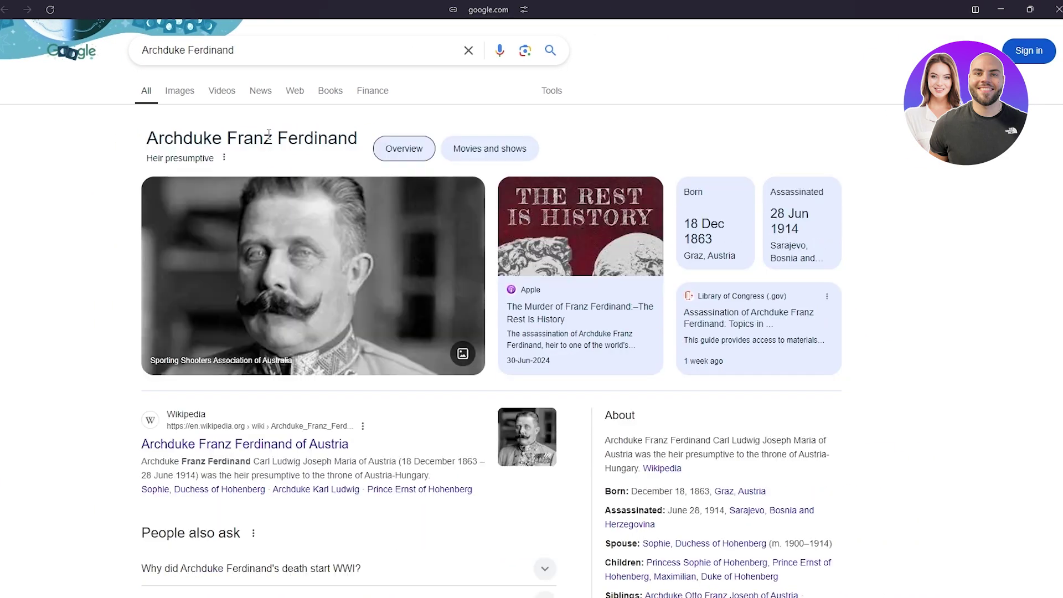
triple_click(248, 135)
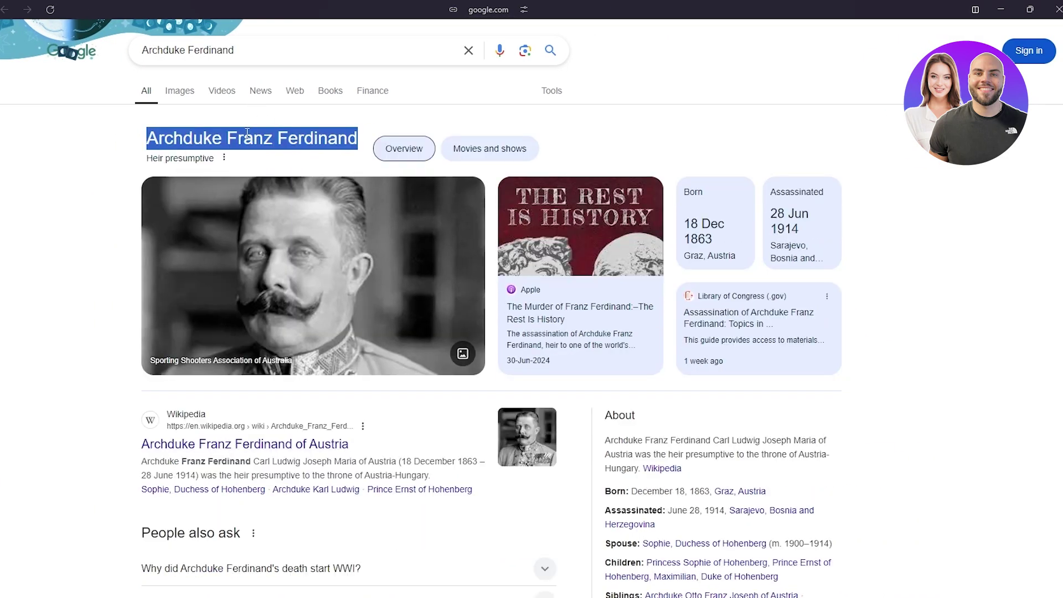
right_click(247, 133)
triple_click(237, 146)
Open a new command bar over the results to begin another search.
key("ctrl+t")
left_click(19, 242)
key("ctrl+t")
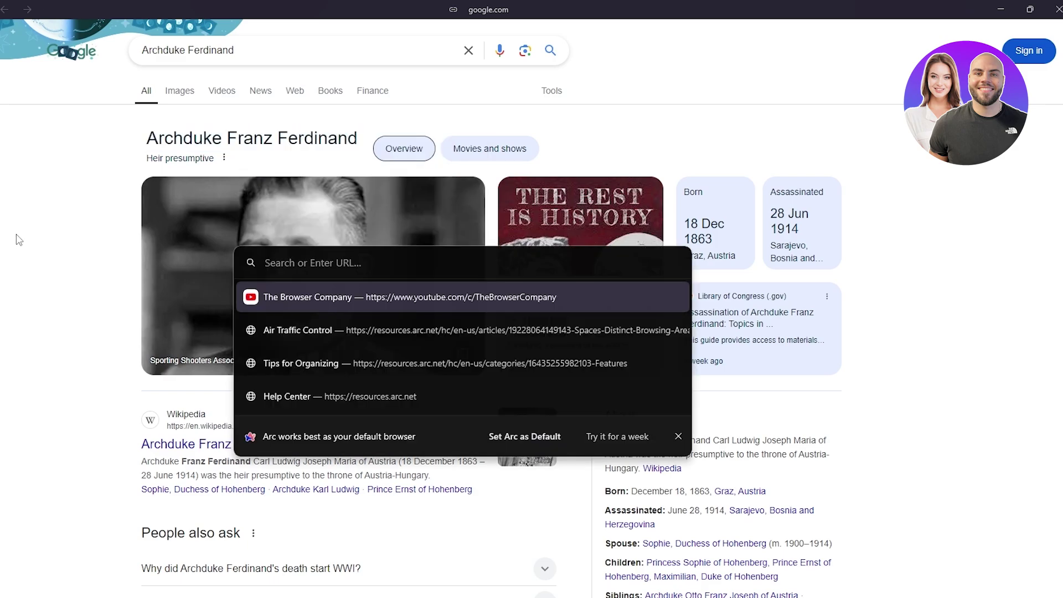
Search Google for 'Arc Max' and open the Arc Max – Browse the web with AI page.
type("Arc")
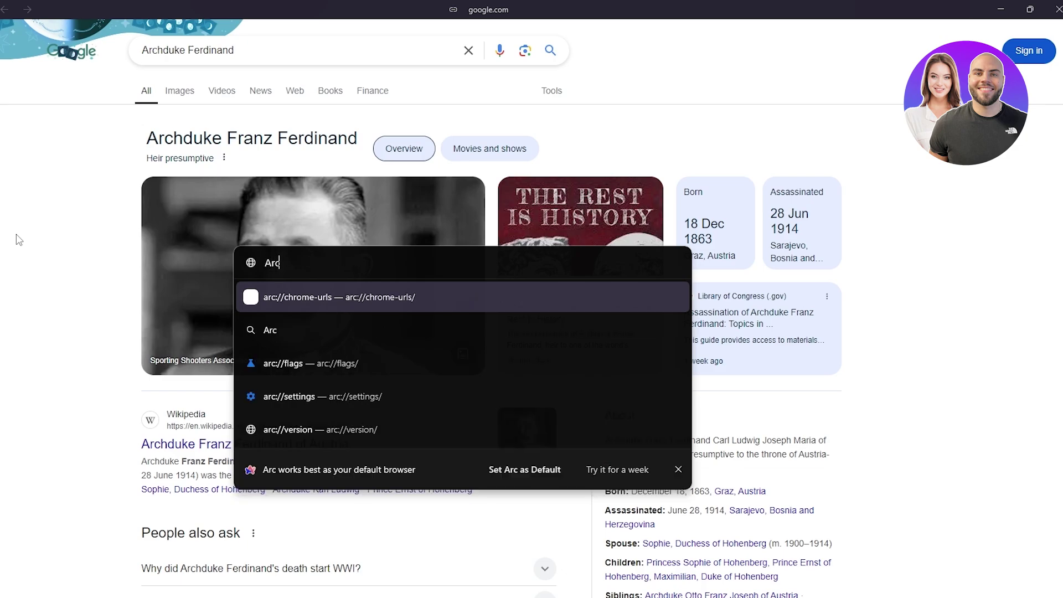
type(" Max")
key("Return")
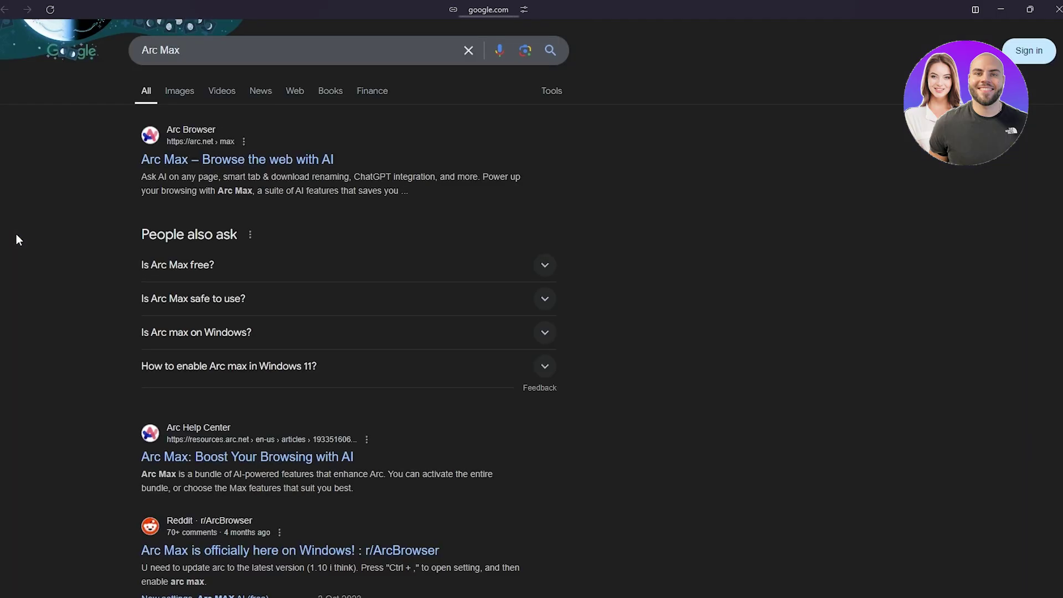
left_click(284, 159)
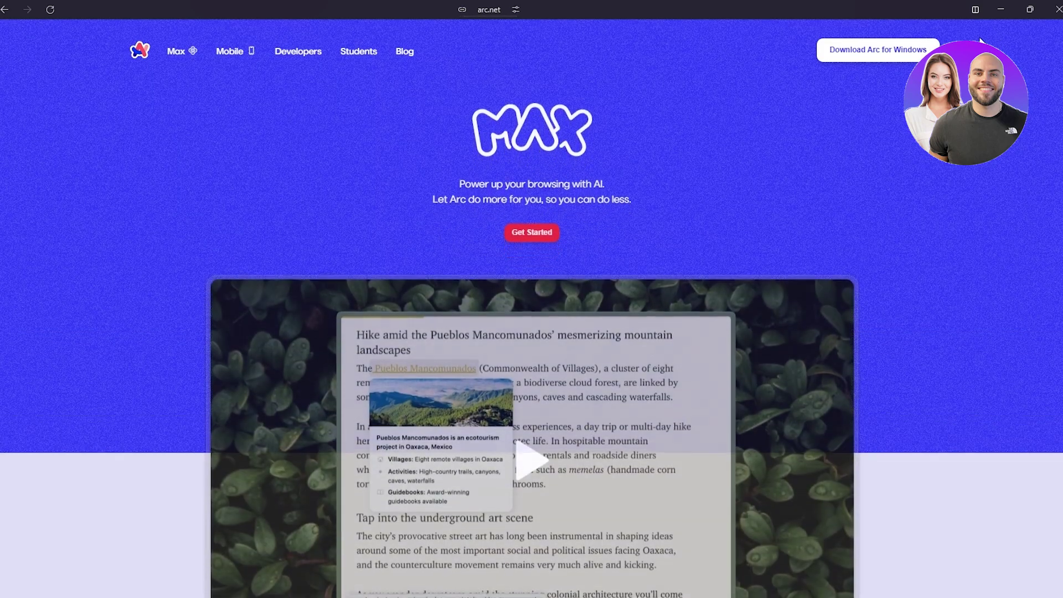
left_click(4, 9)
View the profiles in Arc's Settings, then hide the sidebar over the Archduke results.
left_click(8, 9)
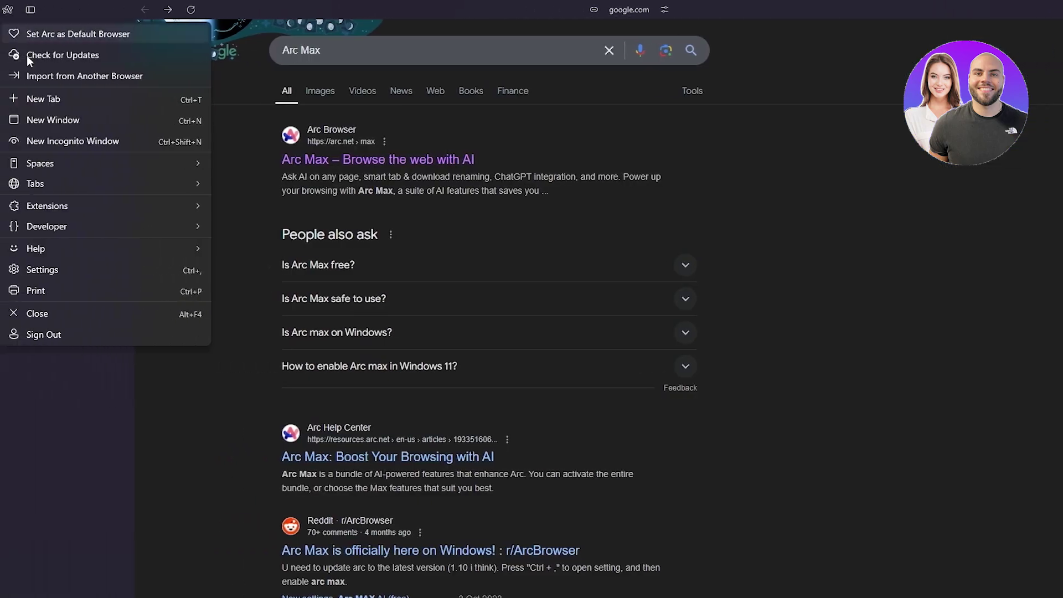
left_click(72, 268)
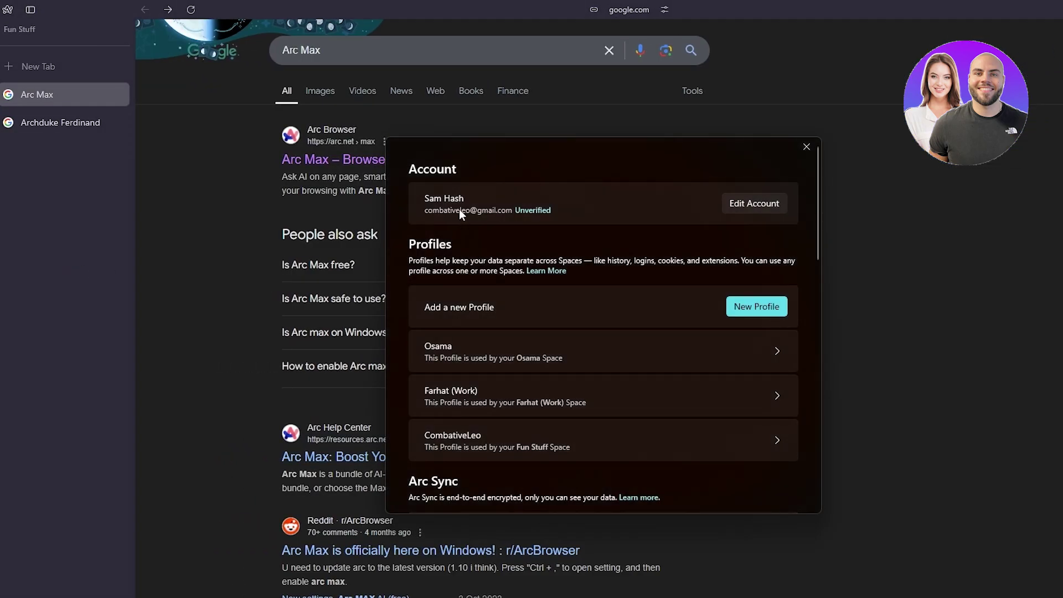
scroll(459, 228, "down", 4)
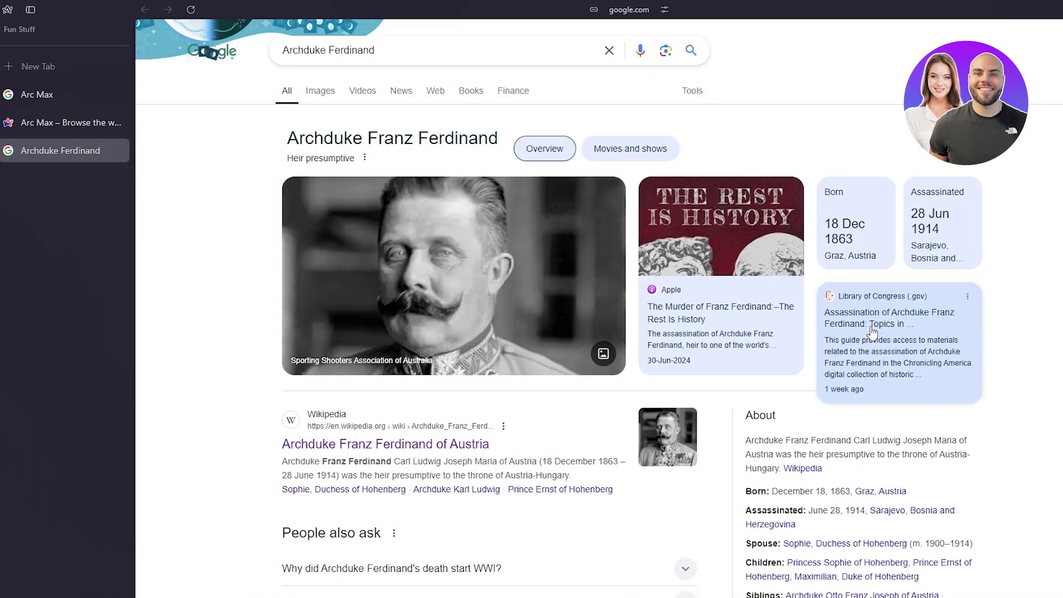
key("ctrl+s")
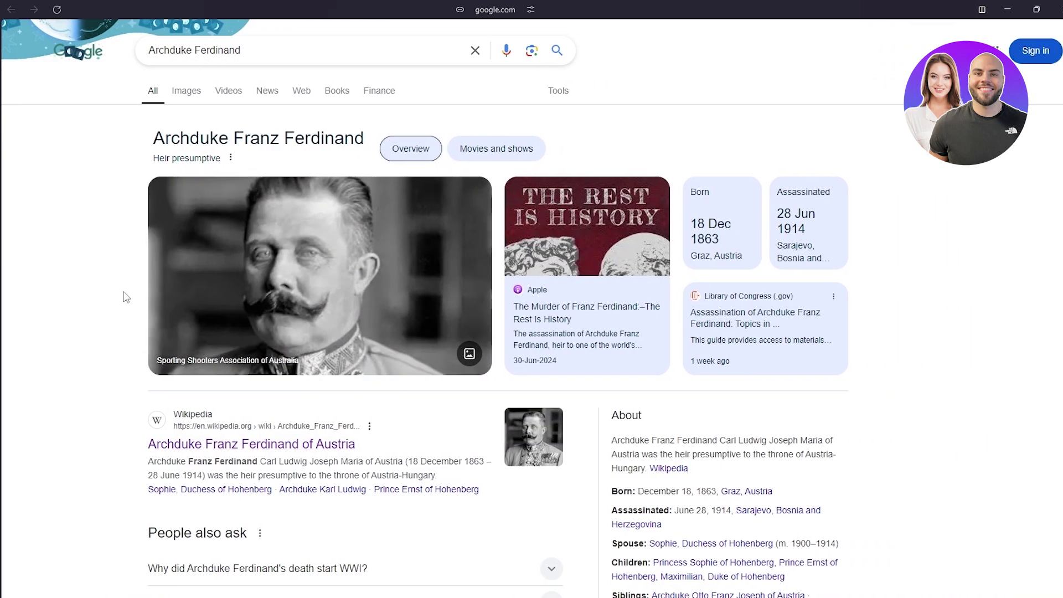
Use Find on page to look for 'Ferdinand' in the results, then close it.
key("ctrl+f")
double_click(306, 137)
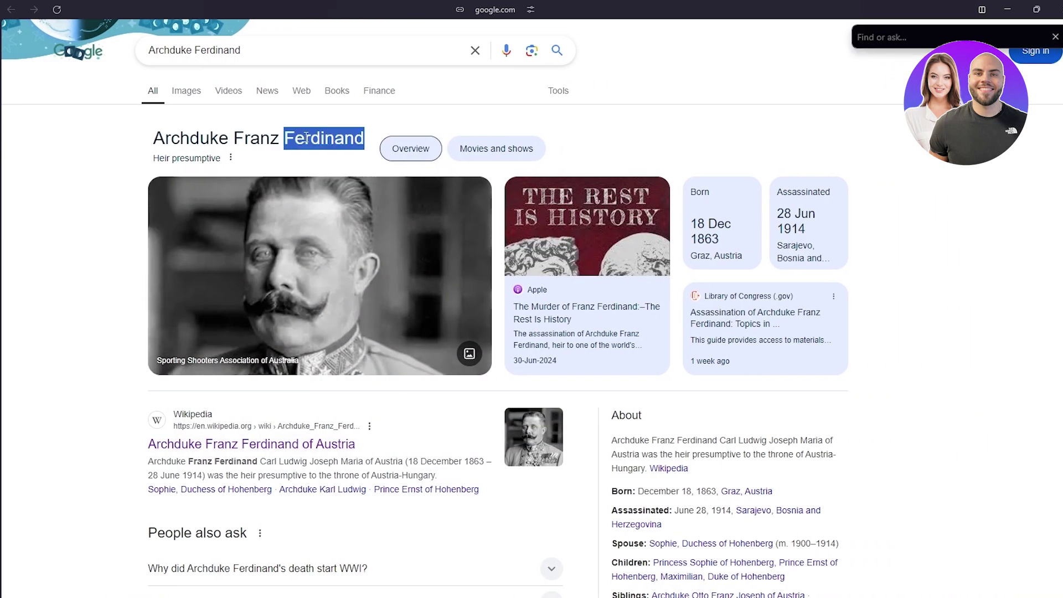
left_click(866, 26)
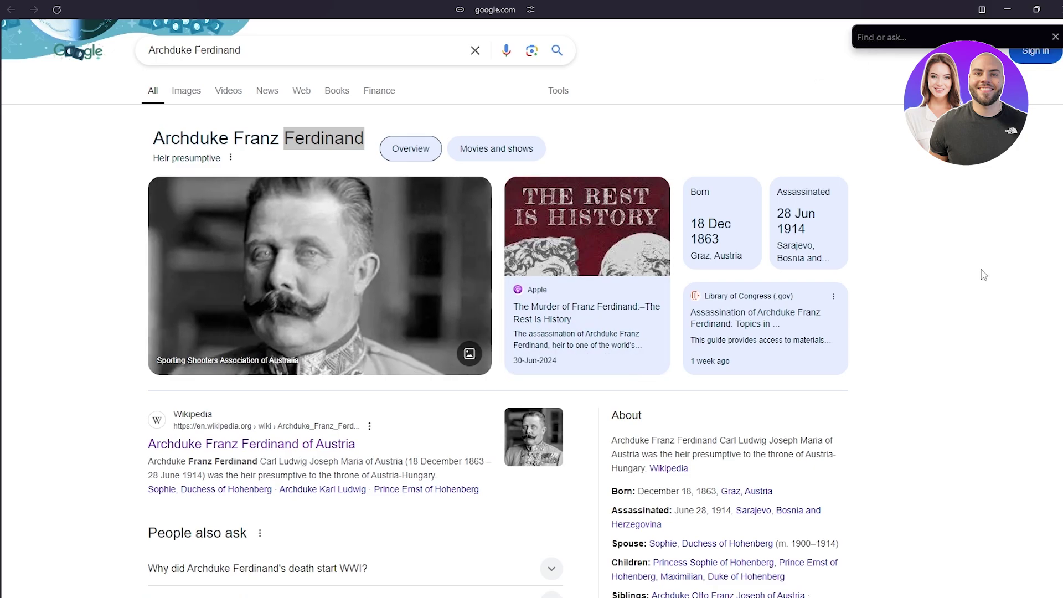
scroll(984, 275, "down", 8)
scroll(908, 216, "up", 7)
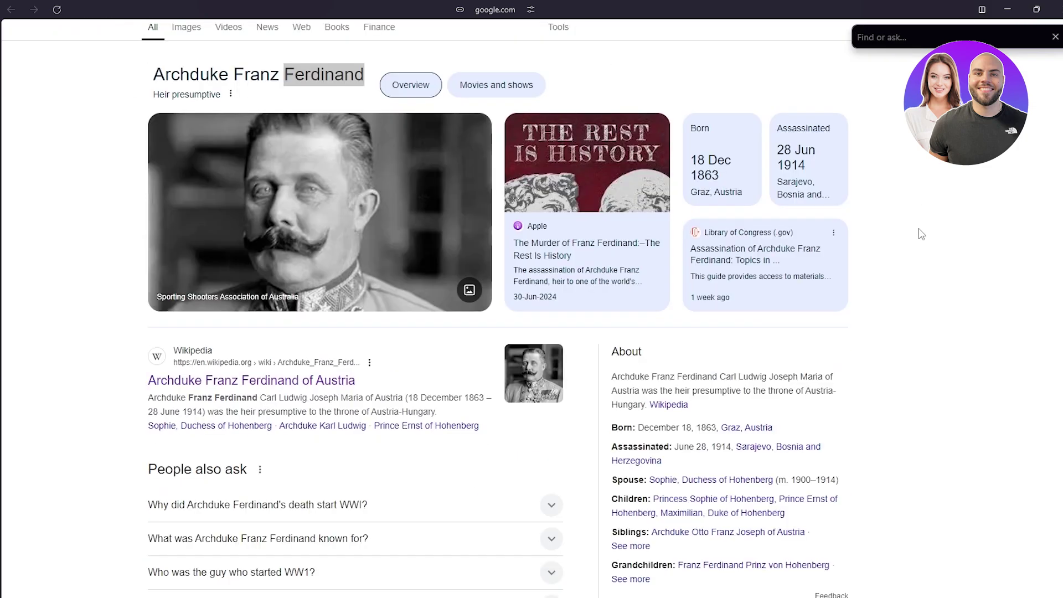
left_click(1055, 37)
Open the Wikipedia Franz Ferdinand article as a Peek preview over the results.
scroll(106, 440, "up", 1)
left_click(138, 431)
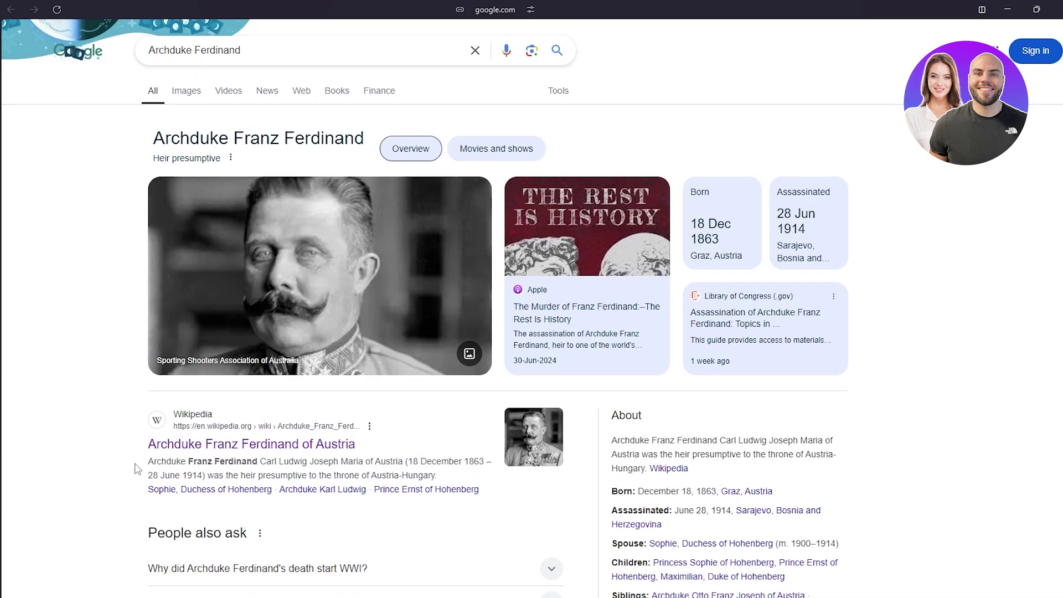
left_click(175, 443)
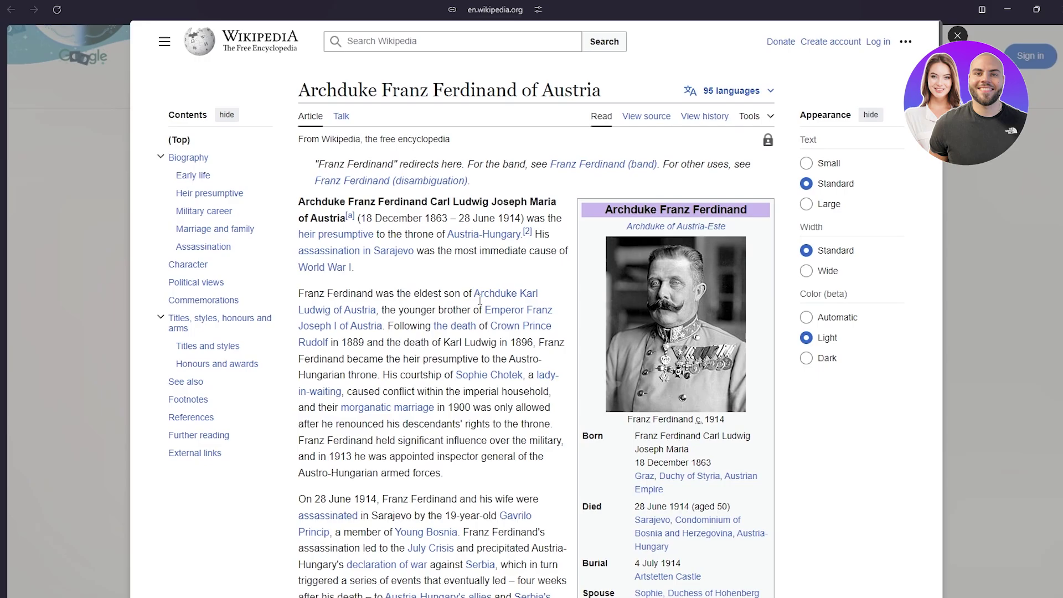
Scroll through the Wikipedia preview, then close it.
scroll(458, 182, "down", 8)
scroll(459, 183, "down", 12)
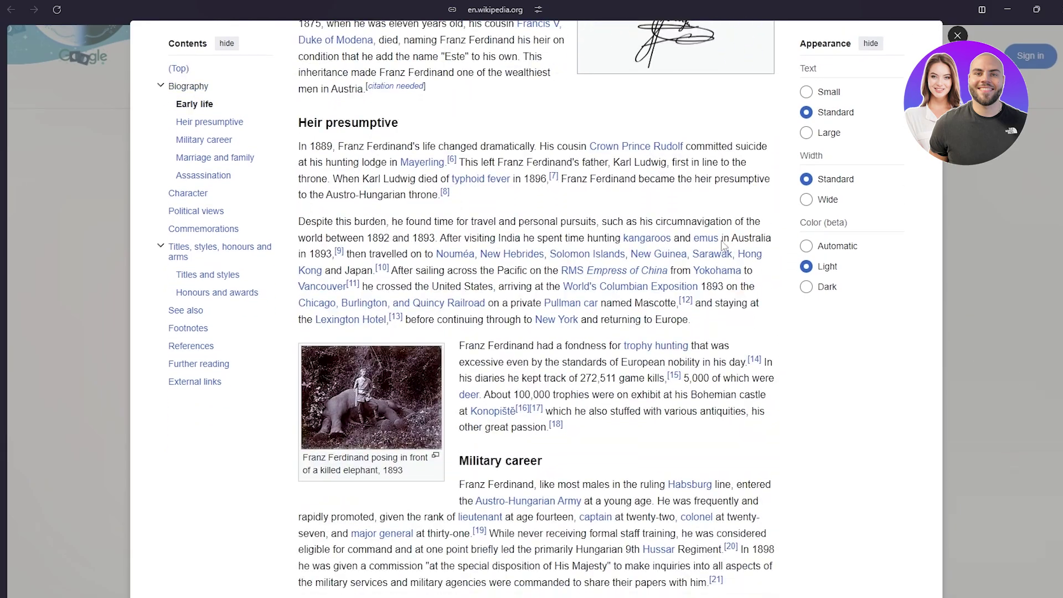
left_click(1001, 175)
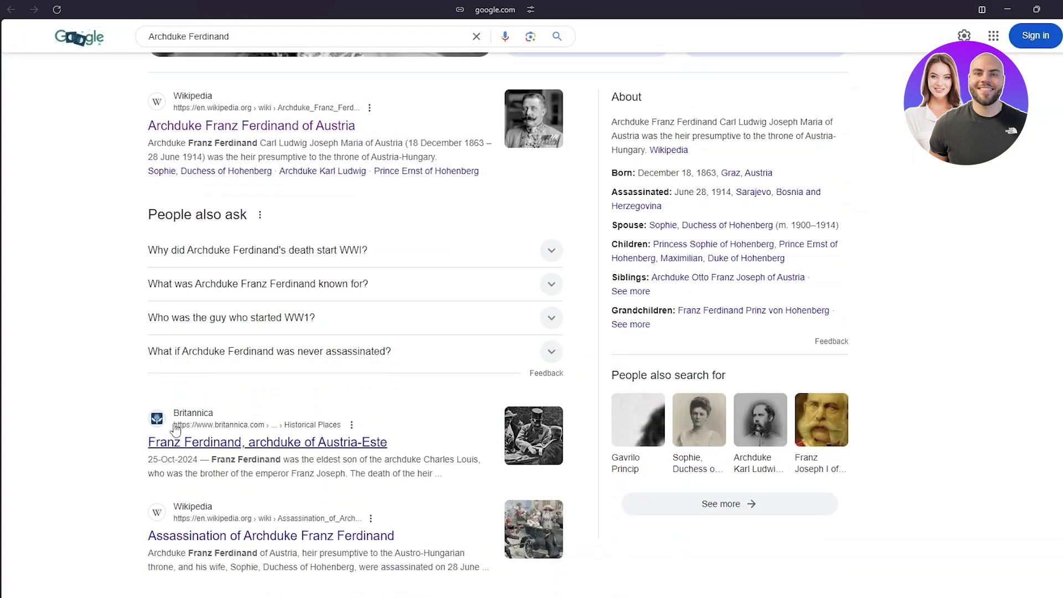
View Britannica's Franz Ferdinand article side by side with the results, then close the split.
left_click(173, 437)
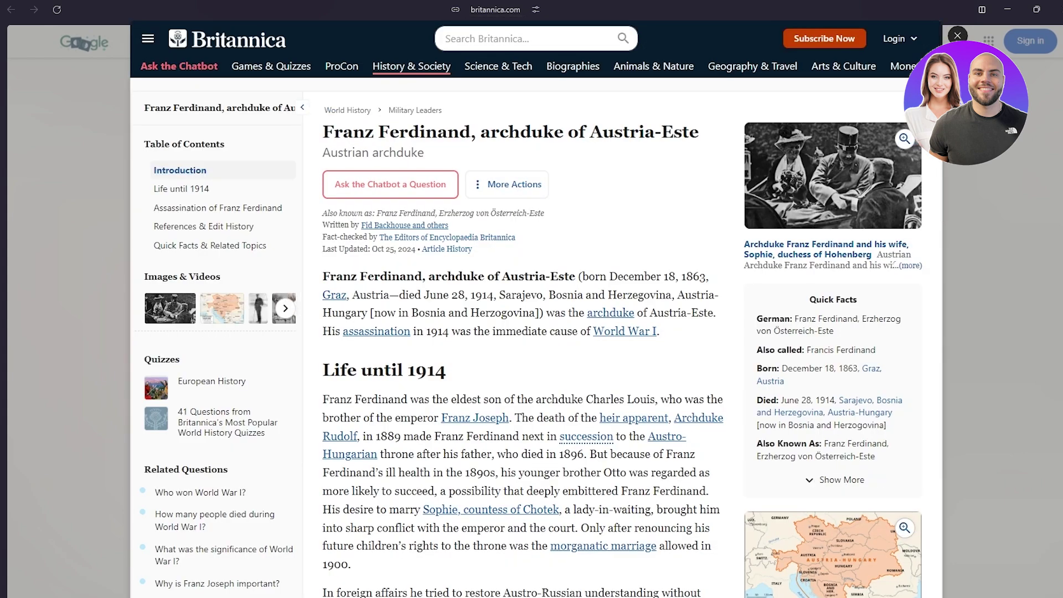
left_click(957, 56)
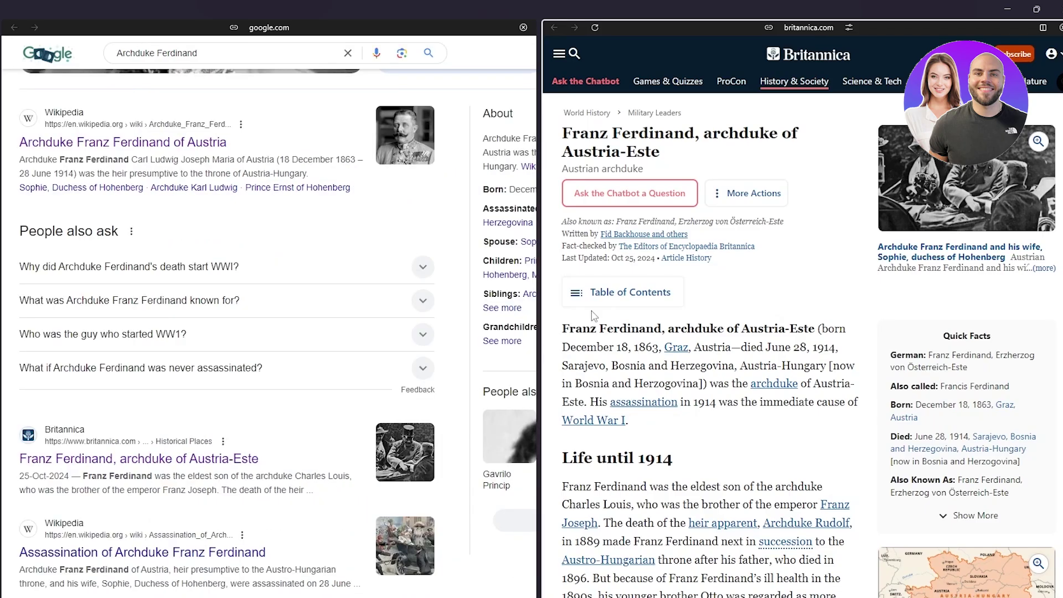
scroll(418, 446, "down", 6)
scroll(418, 446, "down", 6)
scroll(720, 360, "down", 8)
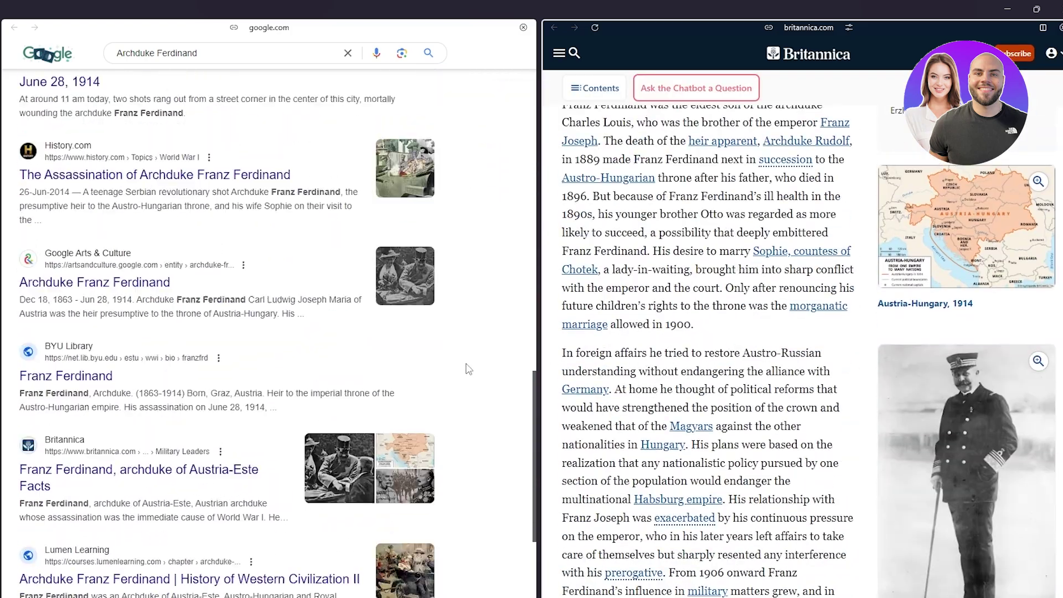
scroll(388, 359, "down", 6)
scroll(827, 369, "down", 5)
scroll(827, 368, "down", 3)
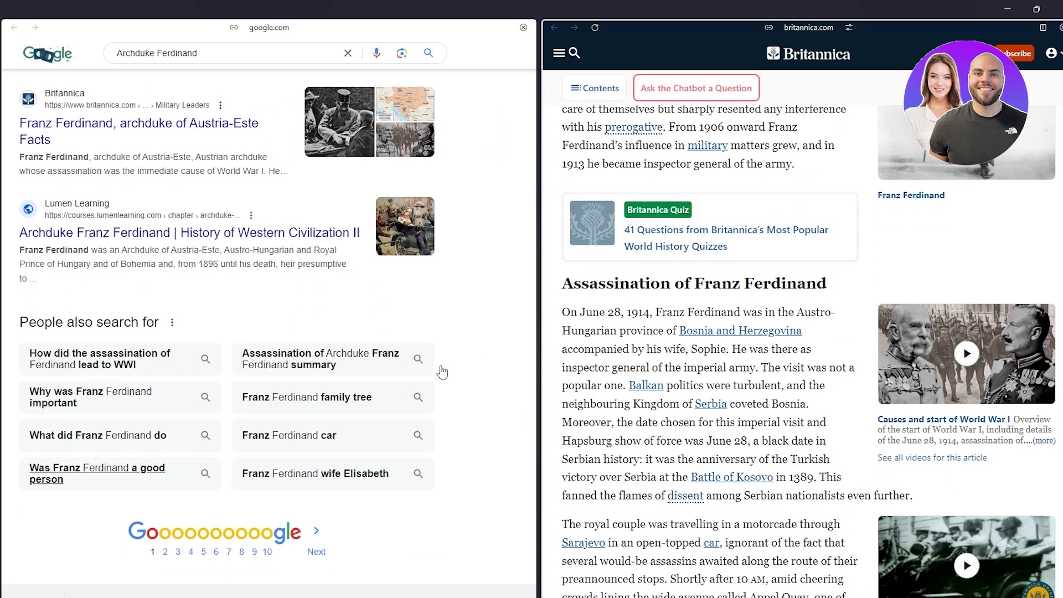
scroll(963, 171, "up", 15)
scroll(1035, 59, "up", 3)
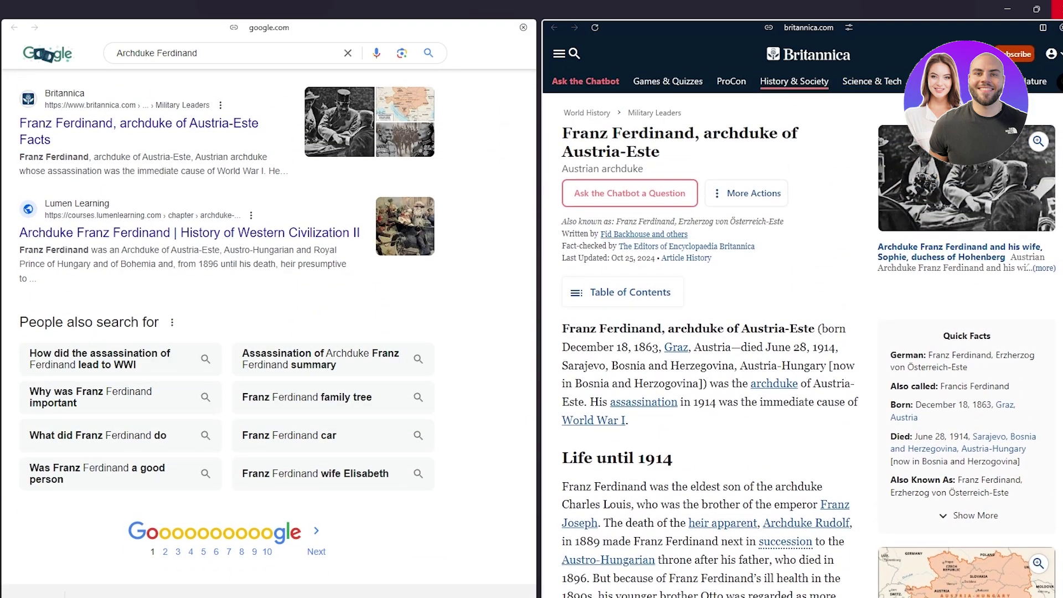
left_click(1059, 27)
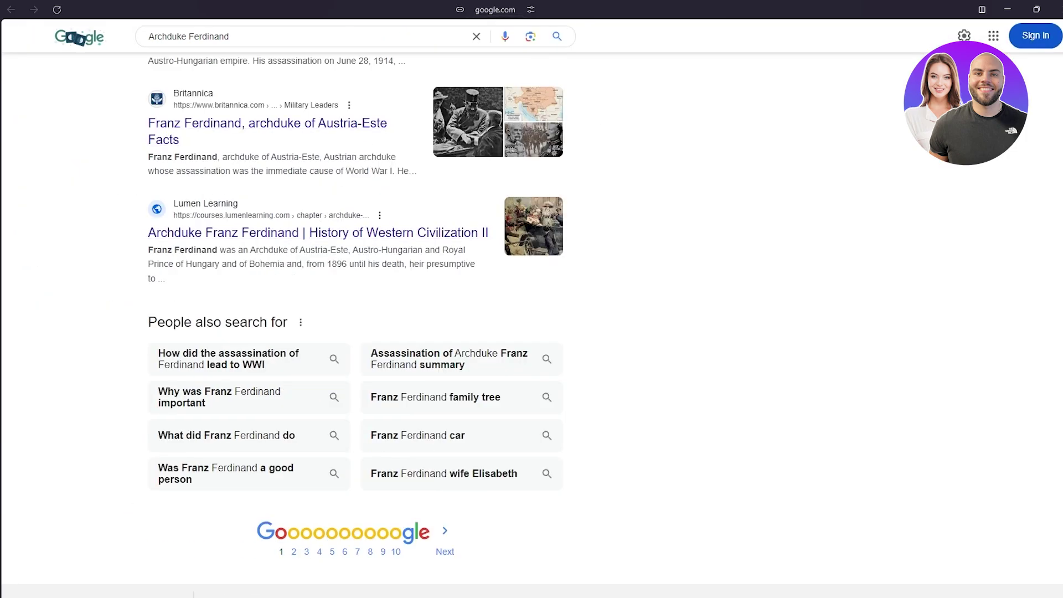
Check archived tabs, clear the two Arc Max tabs, and hide the sidebar again.
left_click(11, 588)
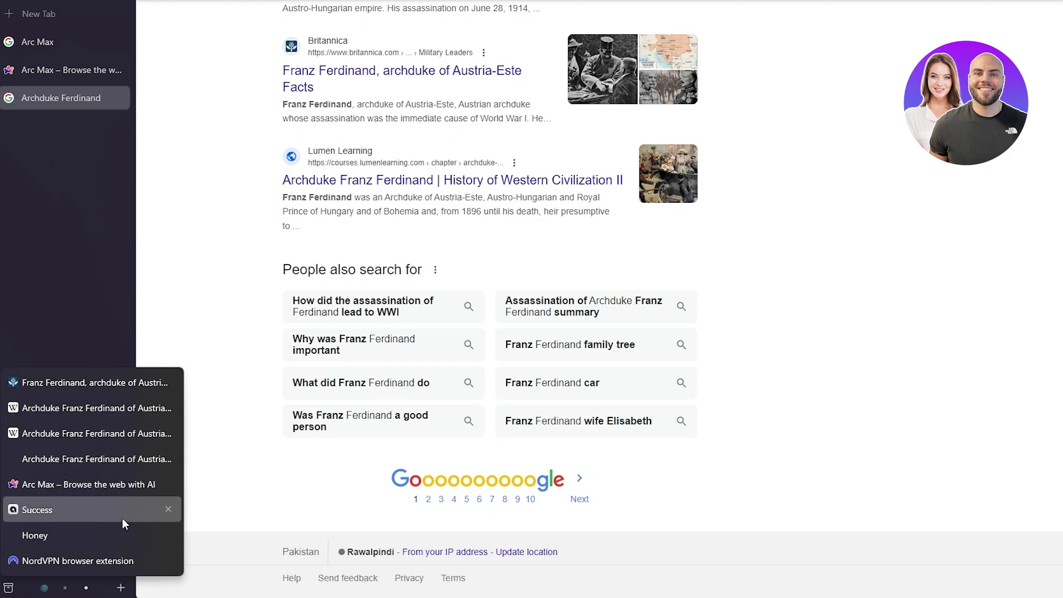
left_click(68, 290)
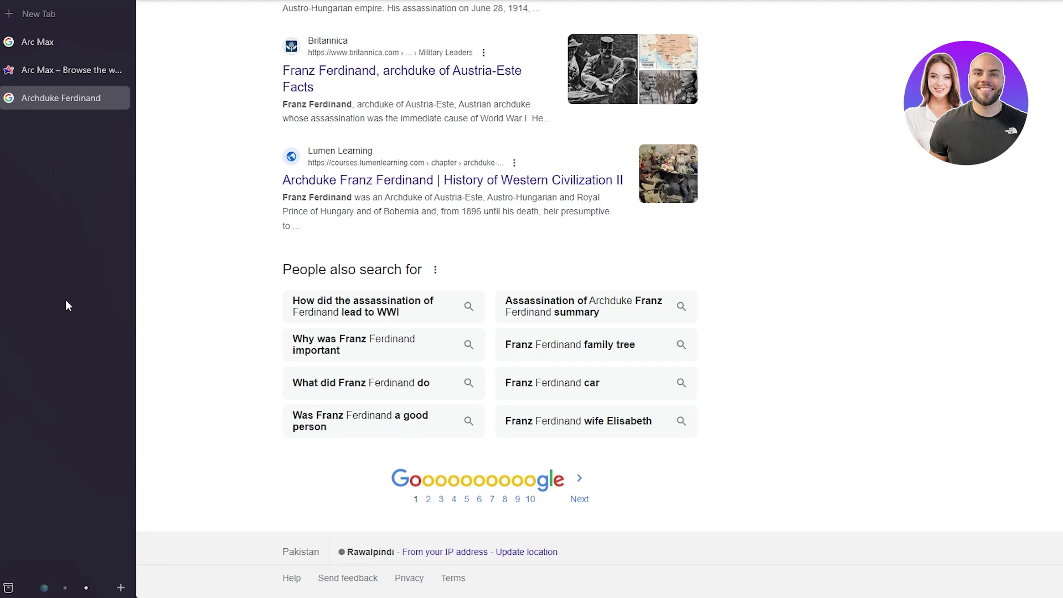
key("ctrl+s")
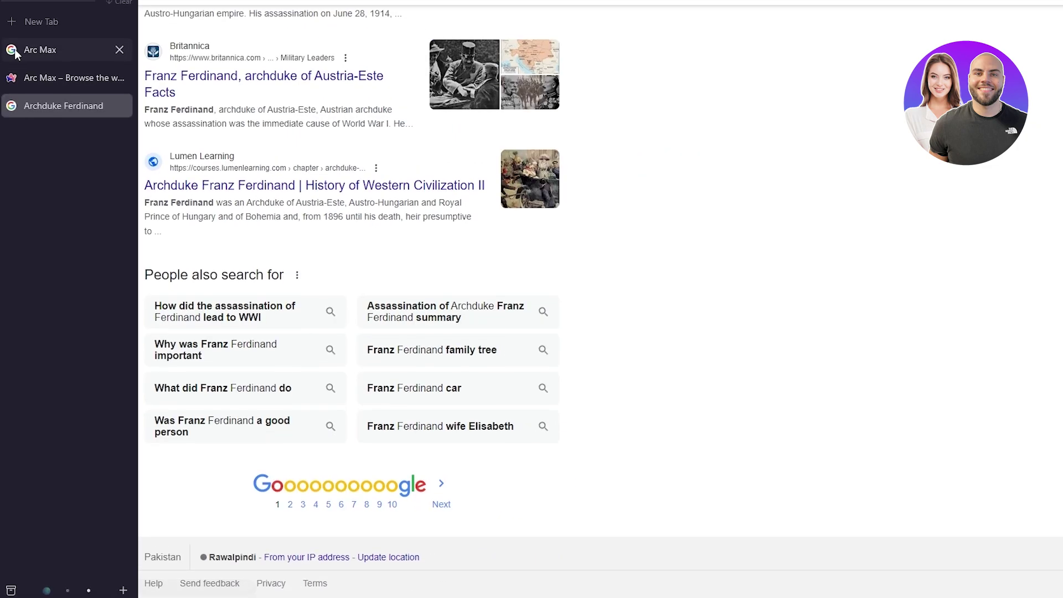
left_click(121, 45)
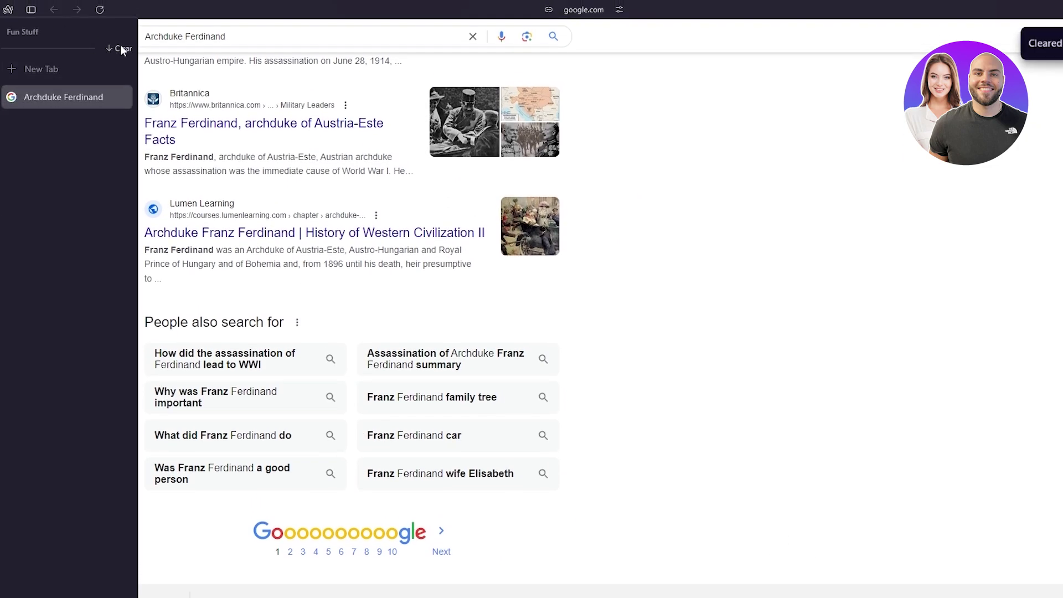
key("ctrl+s")
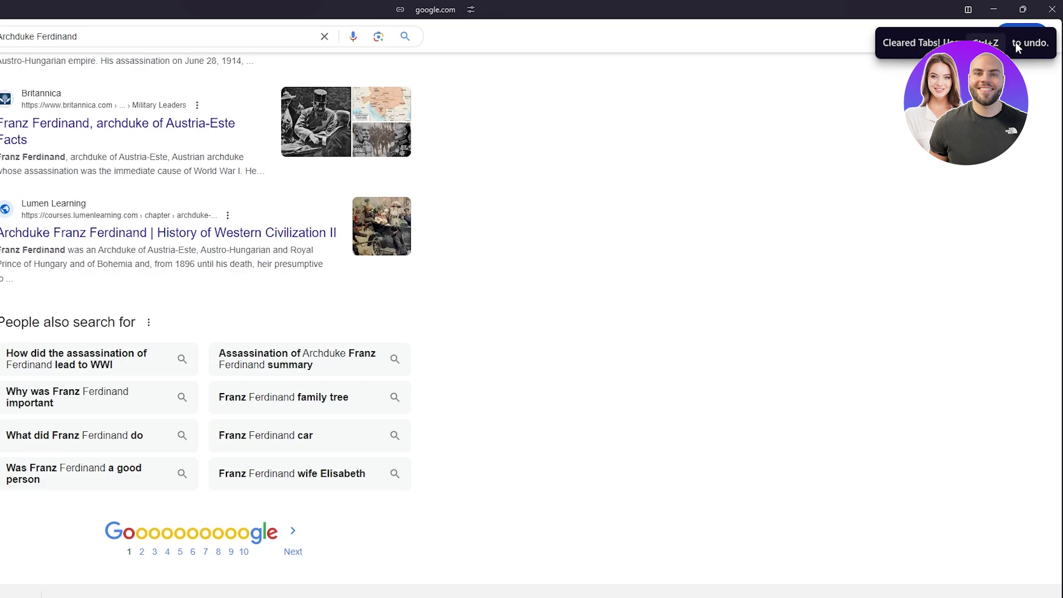
Look at the split view options, then bring up the main Arc menu.
left_click(968, 9)
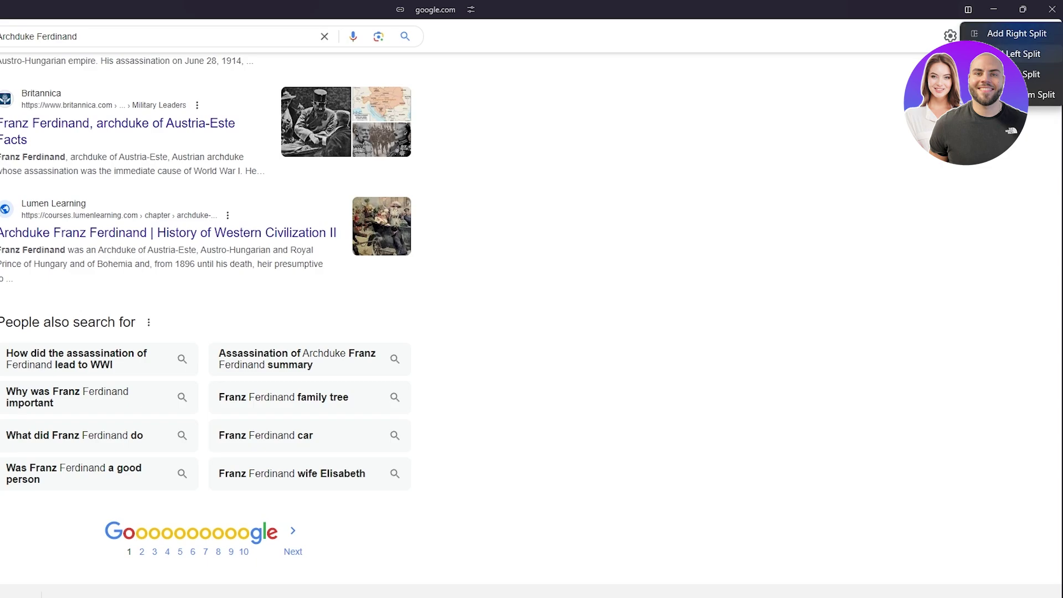
left_click(670, 515)
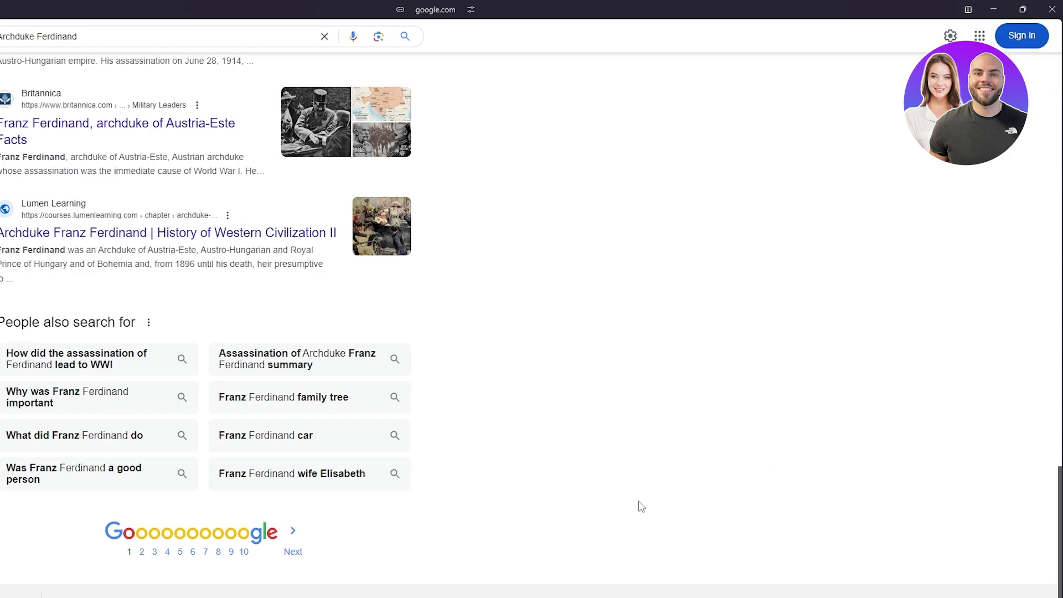
left_click(8, 10)
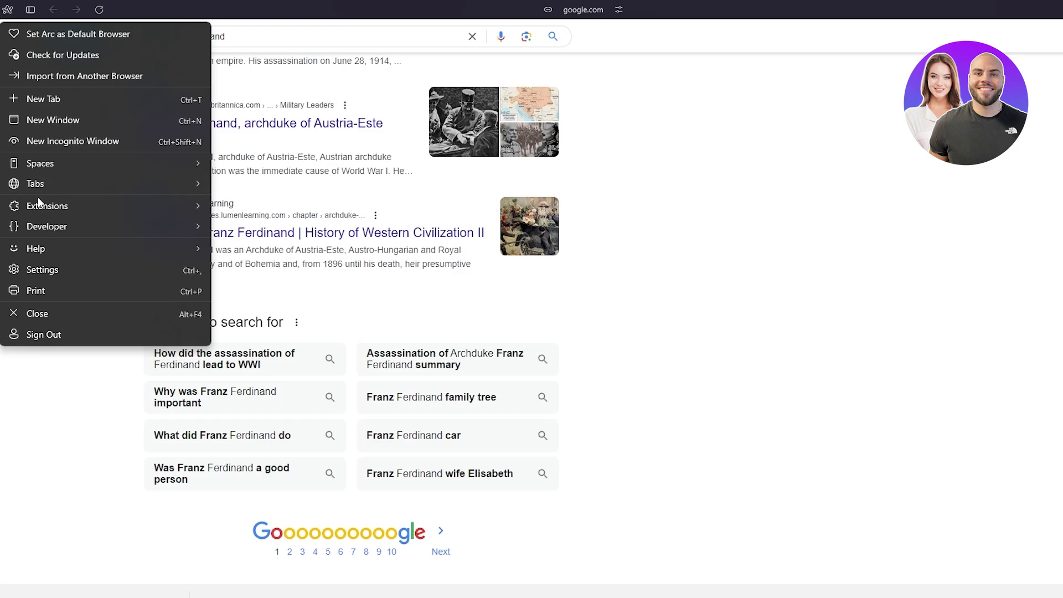
Open the Chrome Web Store from the Arc menu's Extensions > Add Extension.
mouse_move(54, 207)
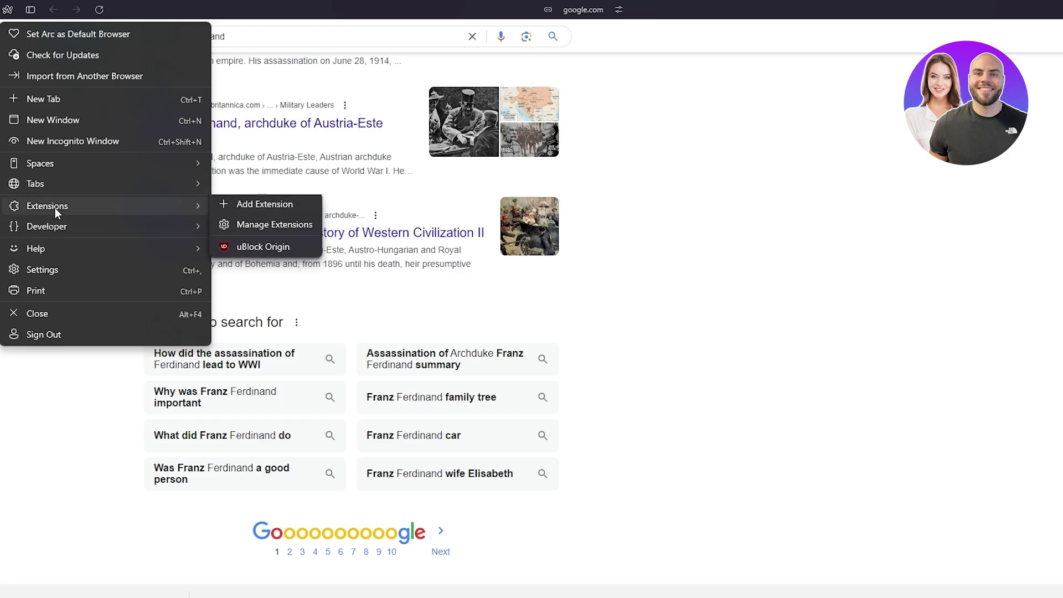
left_click(287, 208)
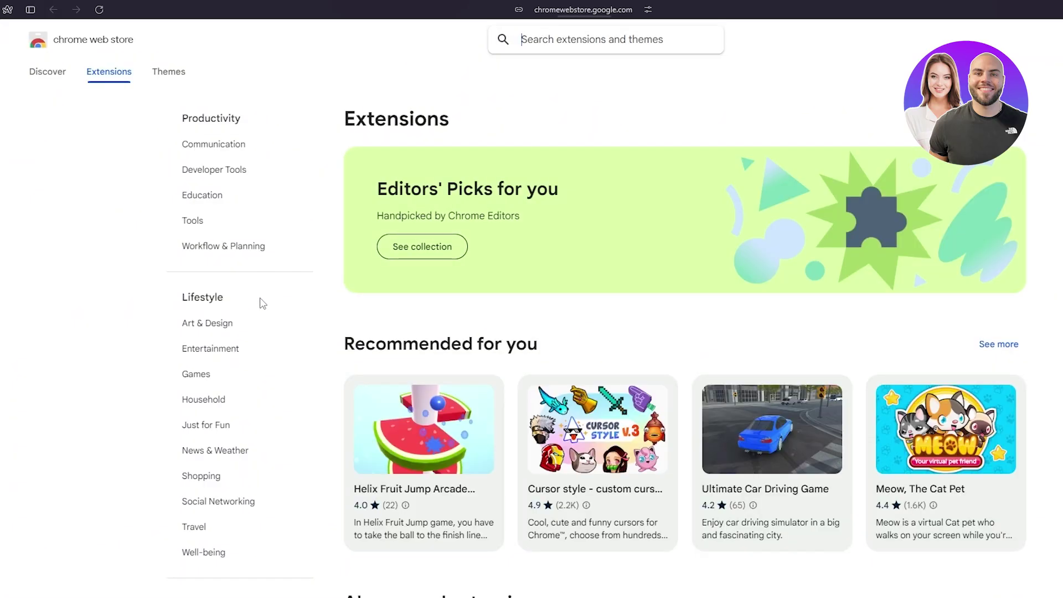
scroll(257, 319, "down", 2)
scroll(255, 337, "down", 2)
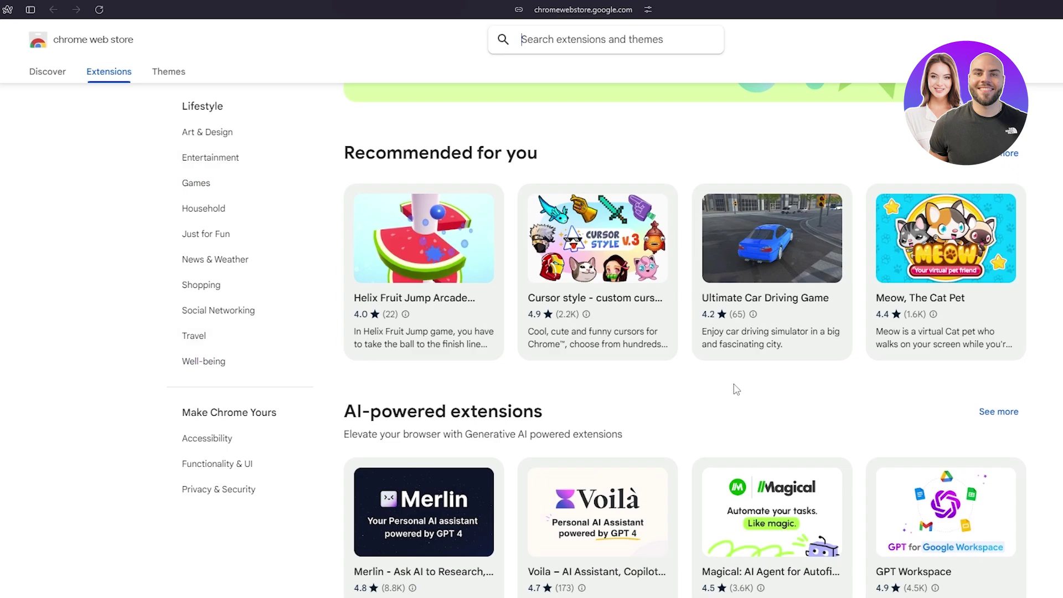
Browse the Chrome Web Store's extension collections up and down.
scroll(720, 402, "down", 5)
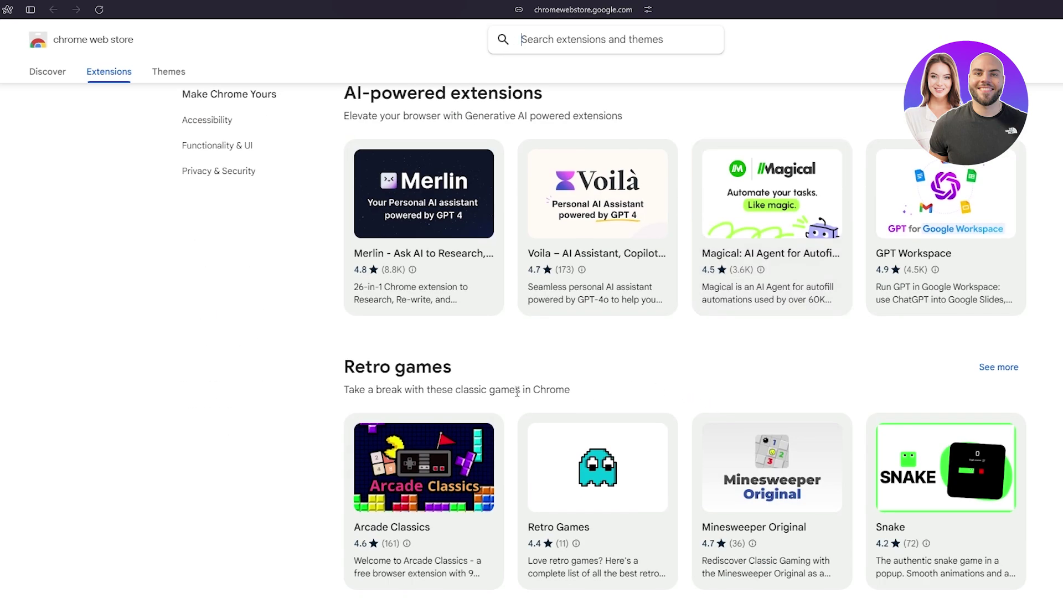
scroll(219, 418, "down", 4)
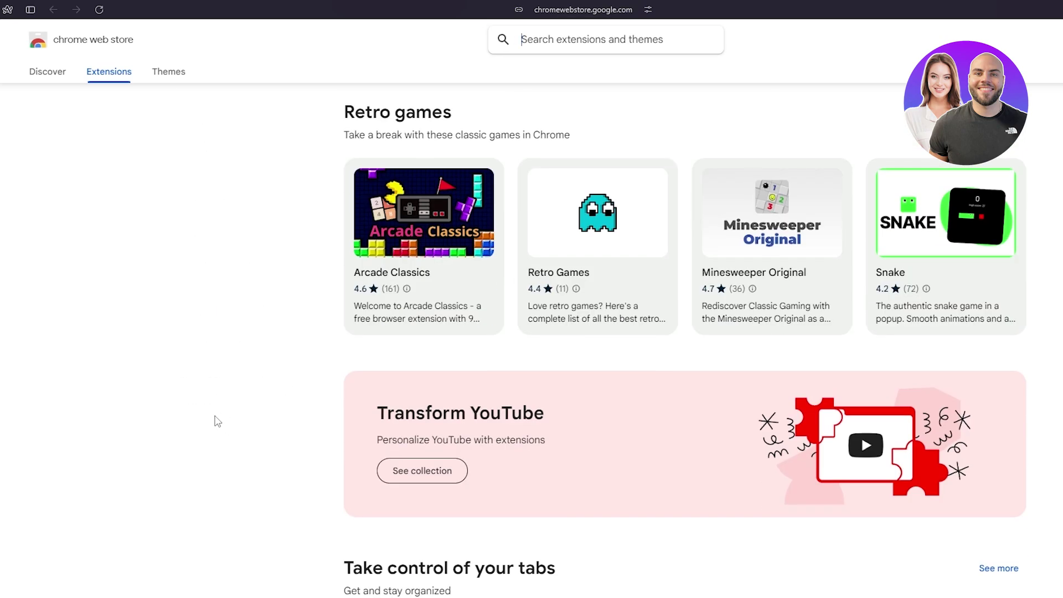
scroll(177, 454, "down", 5)
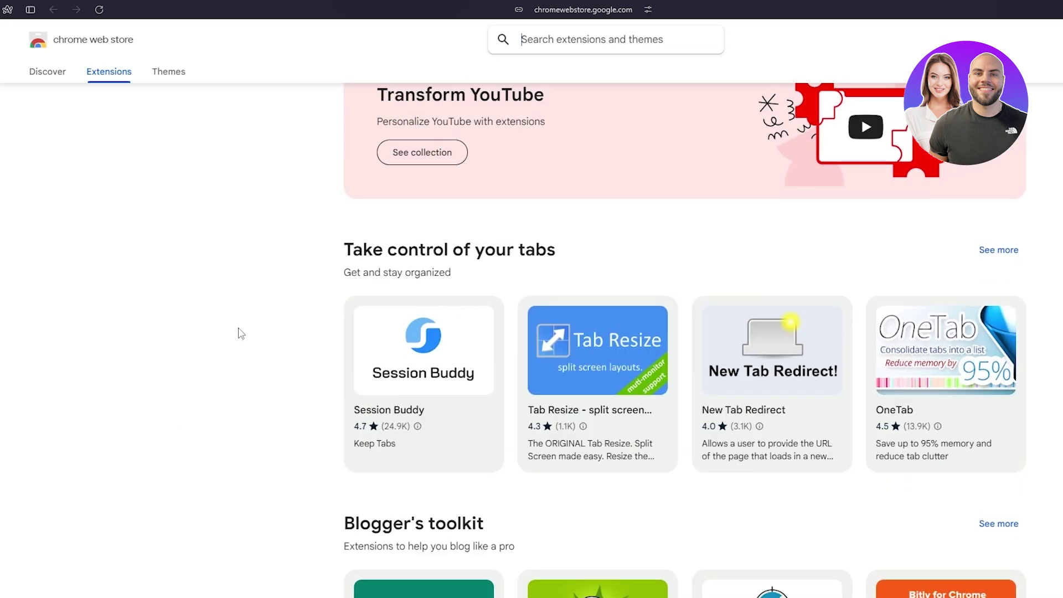
scroll(232, 356, "down", 8)
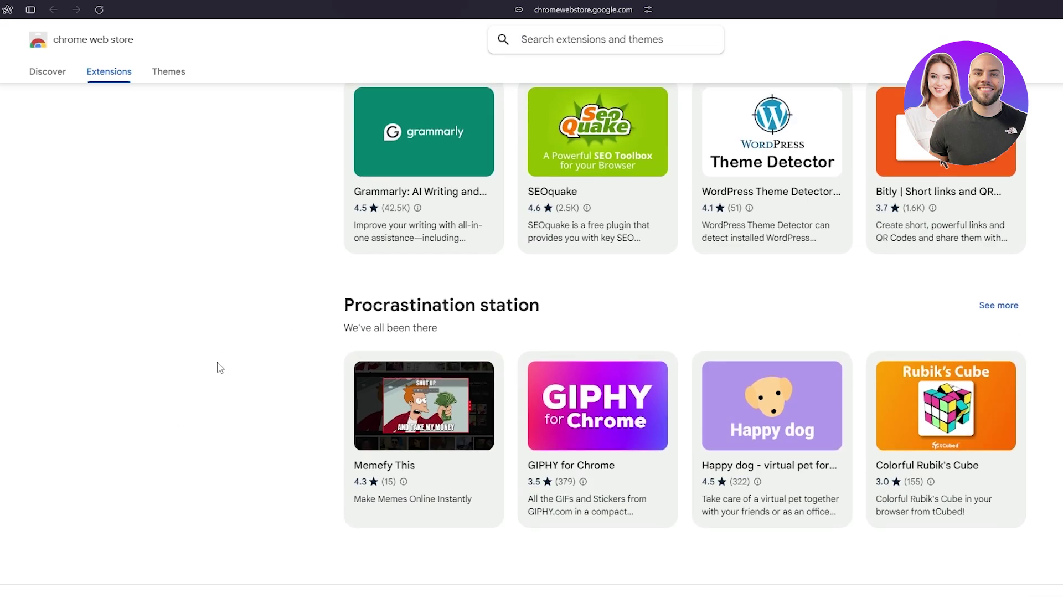
scroll(169, 404, "up", 1)
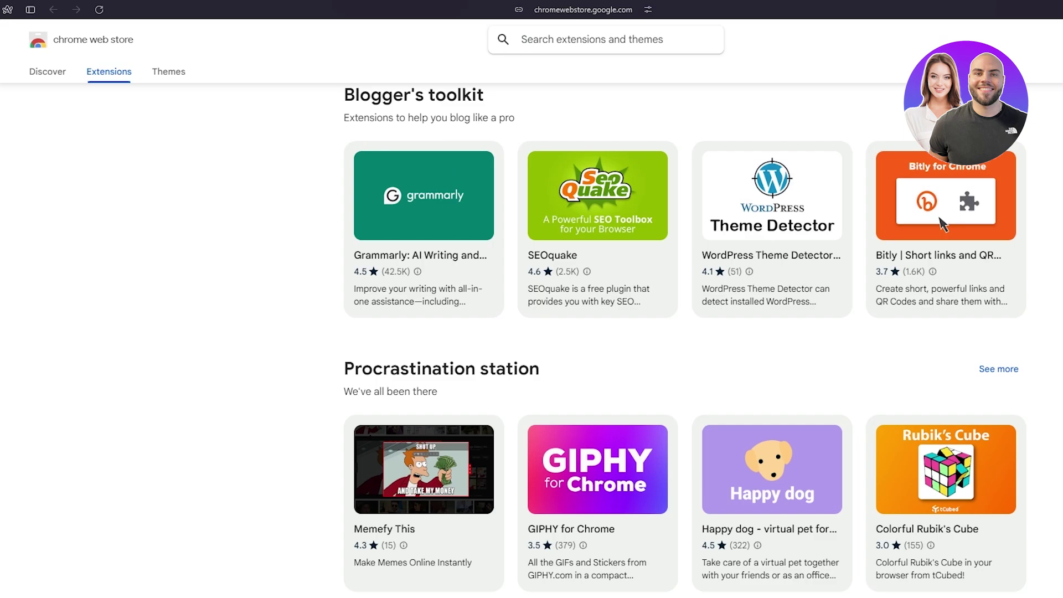
scroll(942, 225, "up", 20)
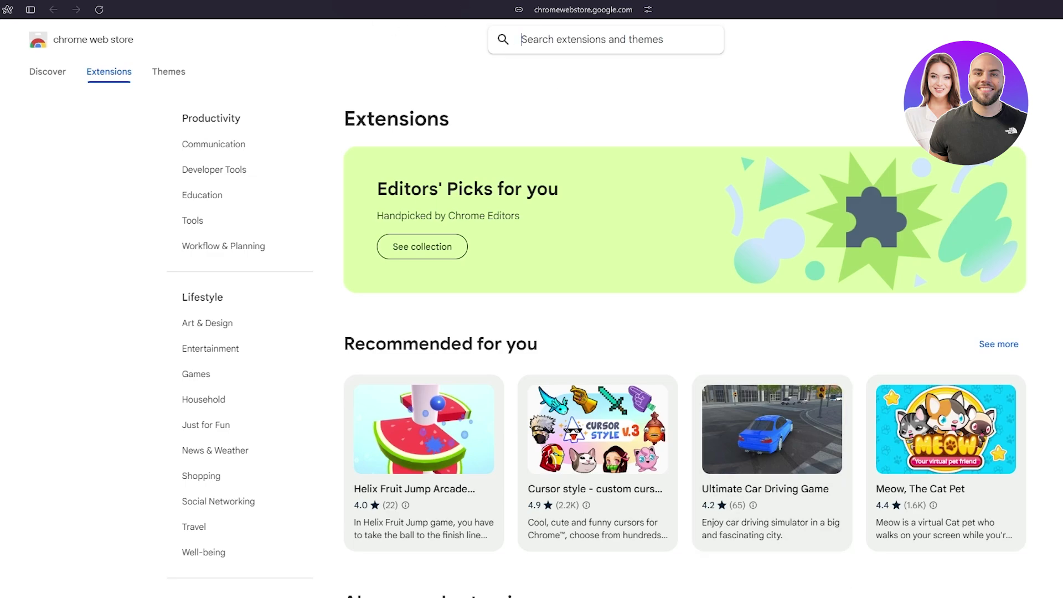
scroll(367, 453, "down", 10)
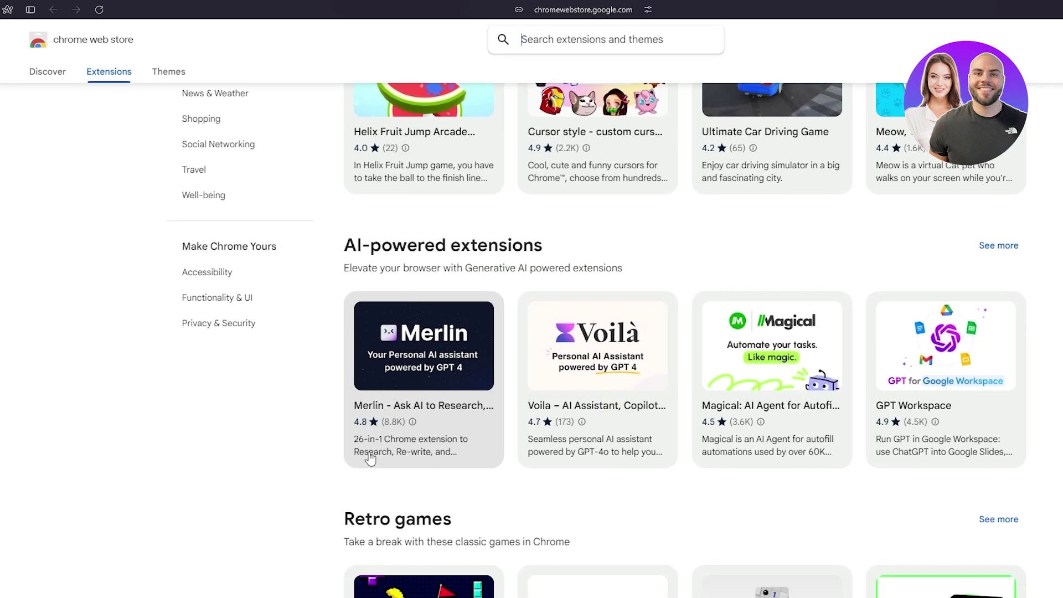
mouse_move(4, 497)
scroll(287, 380, "down", 5)
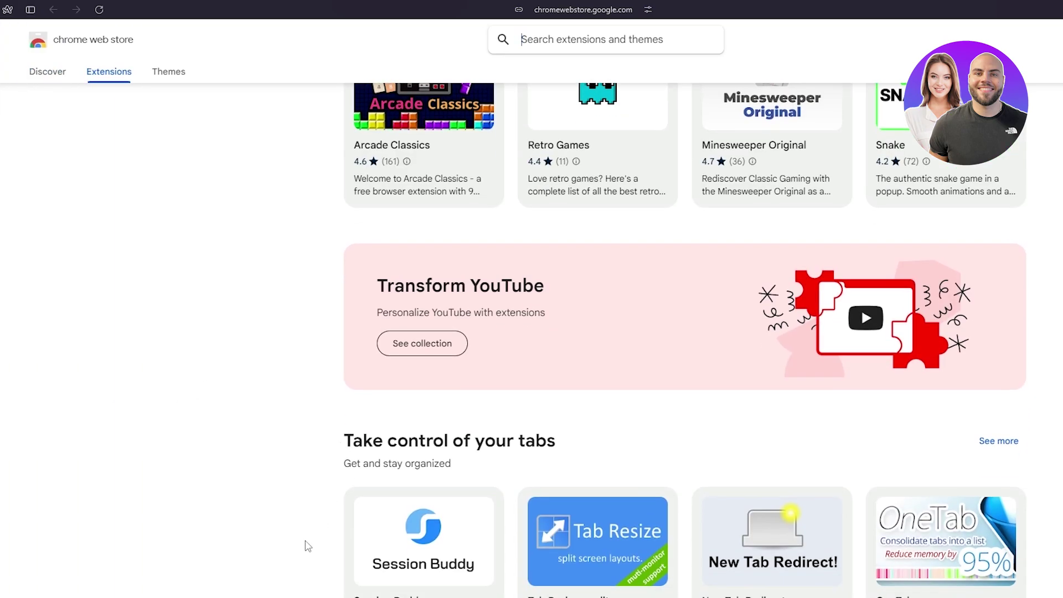
scroll(221, 584, "down", 7)
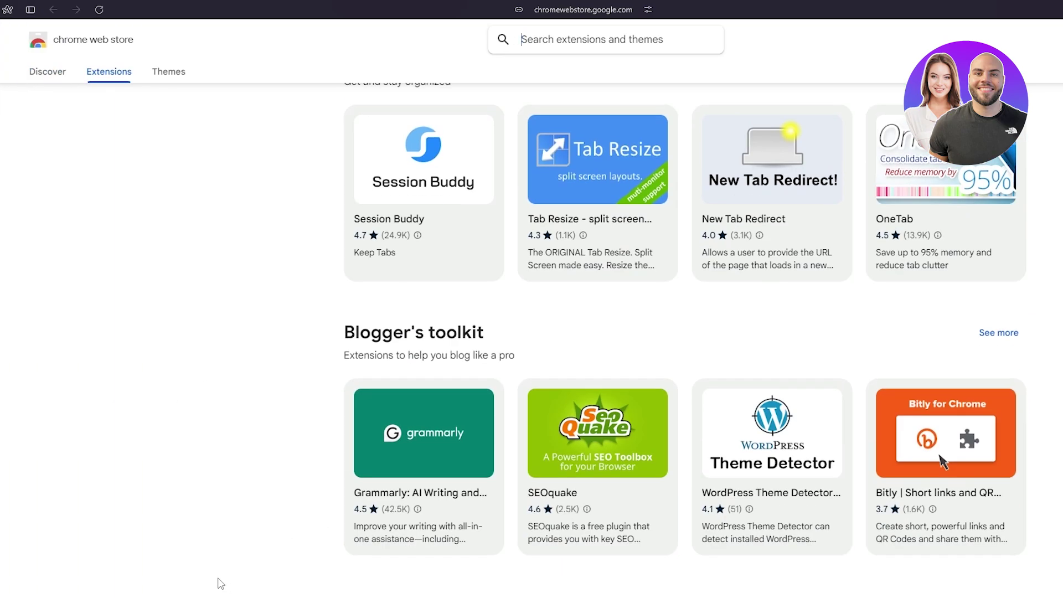
scroll(221, 583, "down", 3)
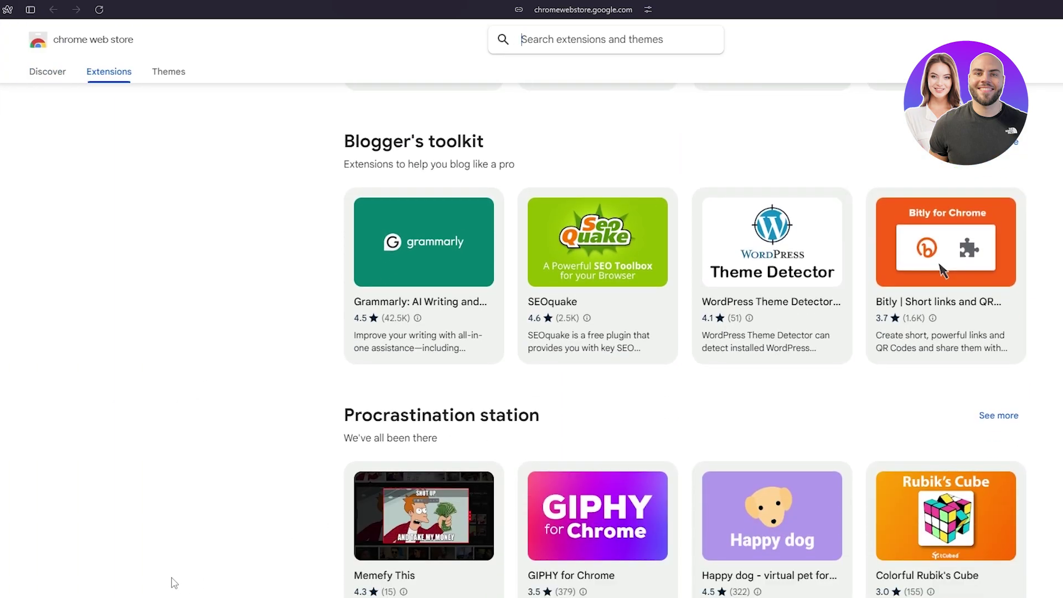
scroll(173, 578, "up", 15)
scroll(166, 576, "up", 10)
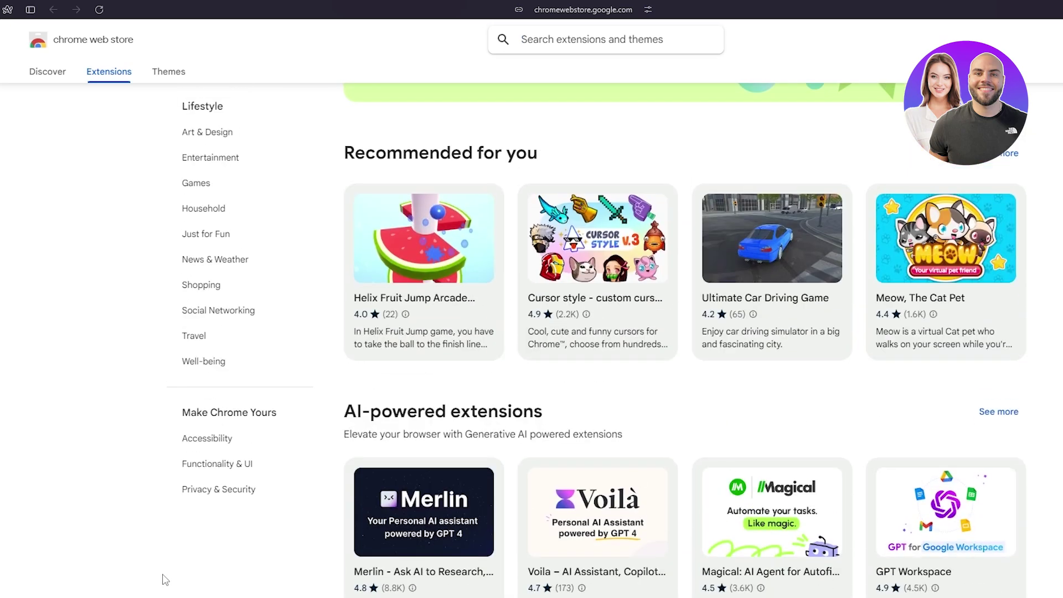
Go back to the Arc Max results tab and open 'Arc Max – Browse the web with AI'.
mouse_move(19, 28)
left_click(41, 101)
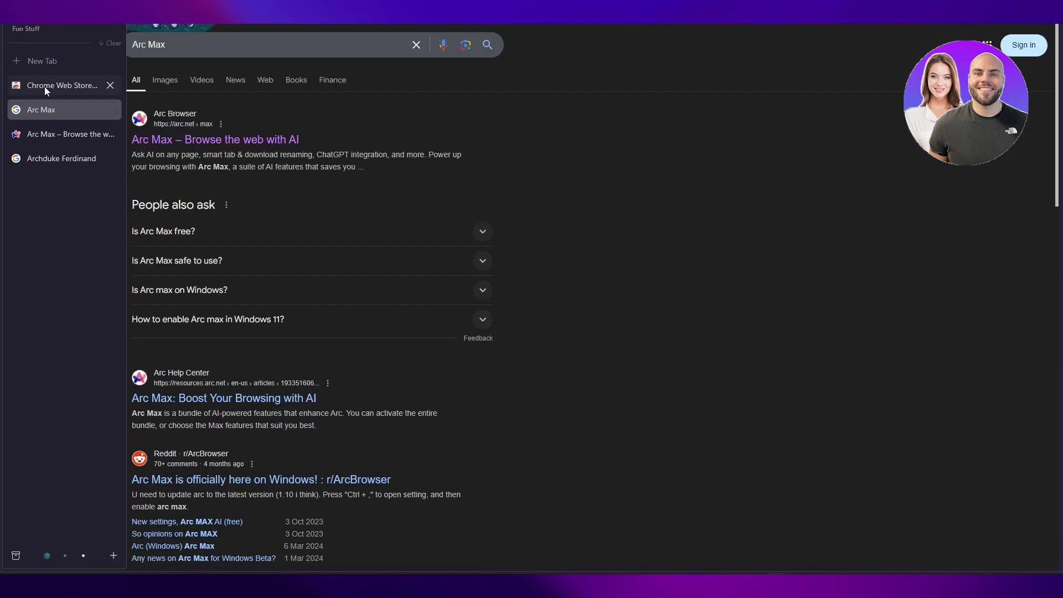
left_click(203, 140)
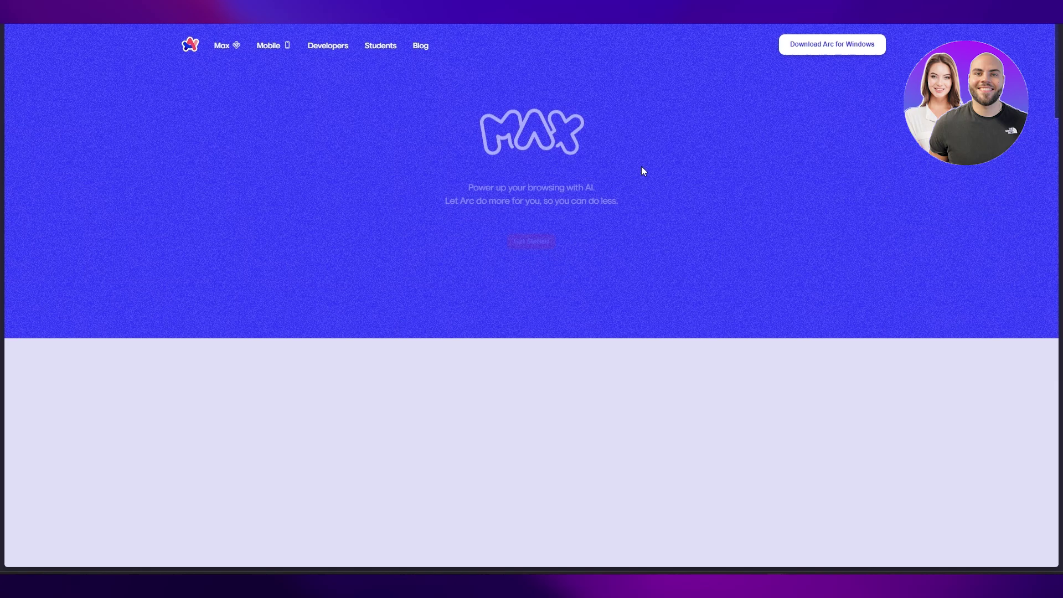
Read through Arc Max's AI features, such as Ask ChatGPT and Tidy Tab Titles.
scroll(1034, 175, "down", 7)
scroll(1033, 176, "down", 15)
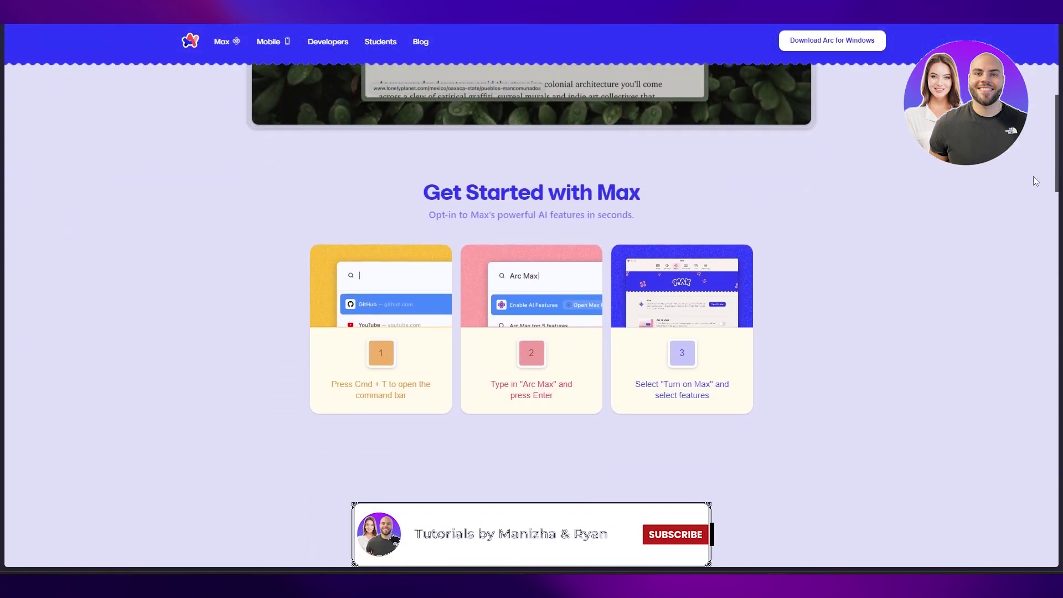
scroll(1033, 179, "down", 7)
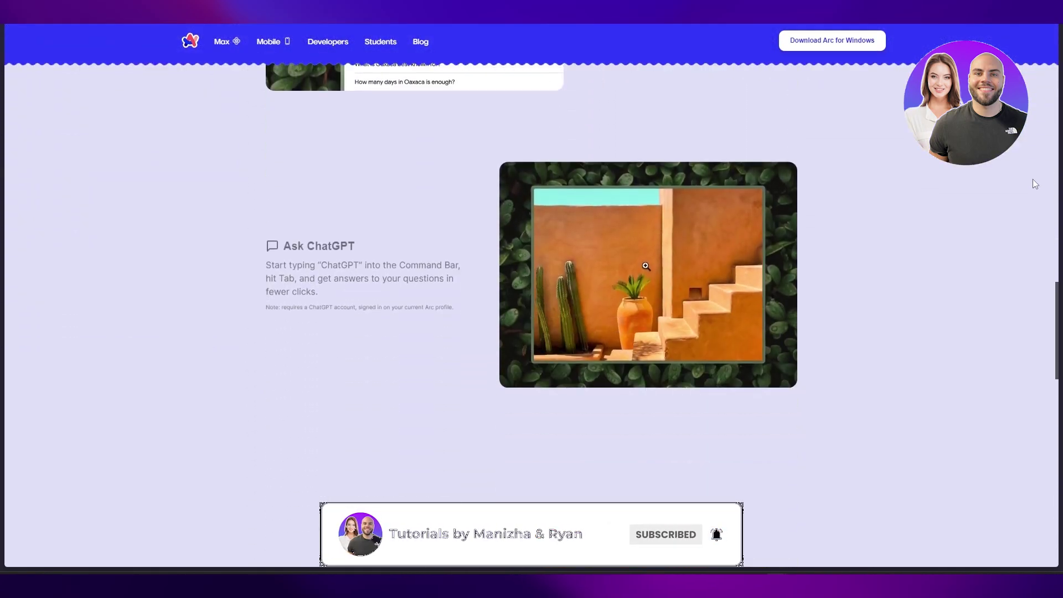
scroll(1033, 184, "down", 15)
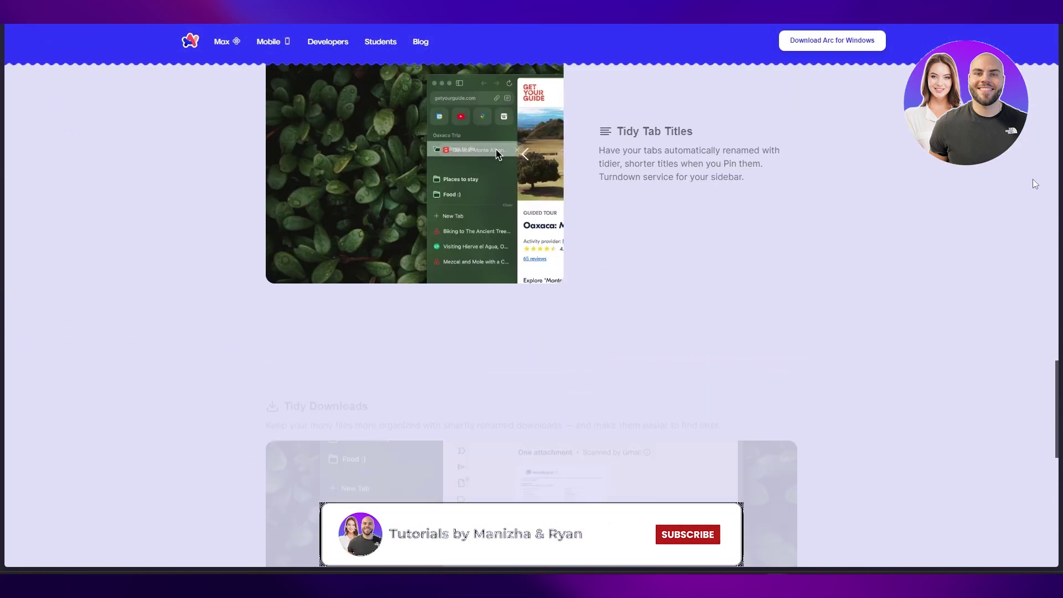